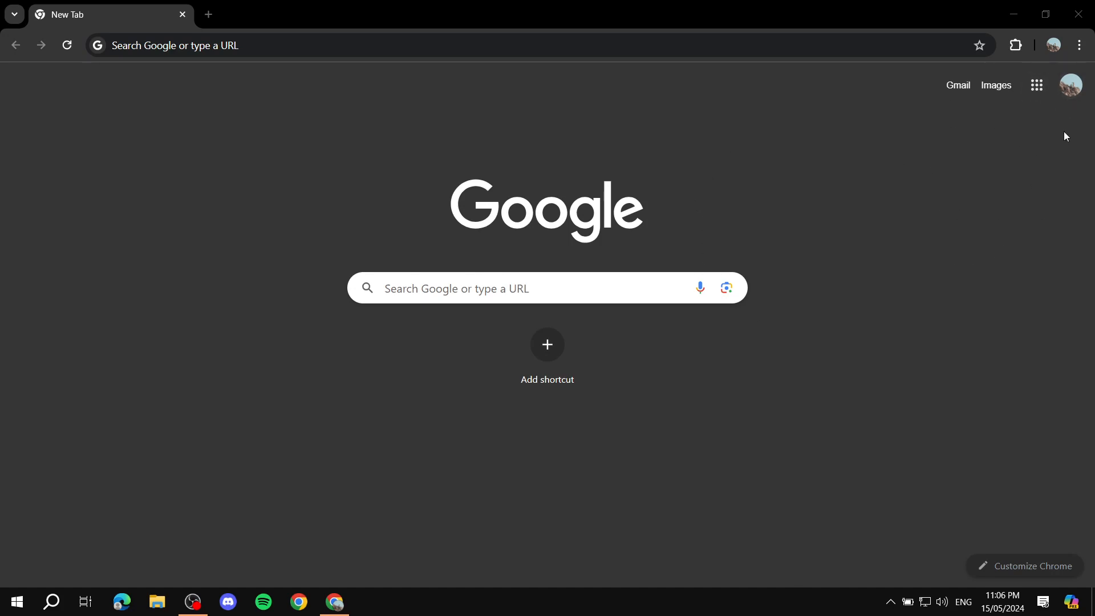
# Step: Open Google Forms from the Google apps list, create a blank form, and dismiss the text styling tip
pyautogui.click(1037, 91)
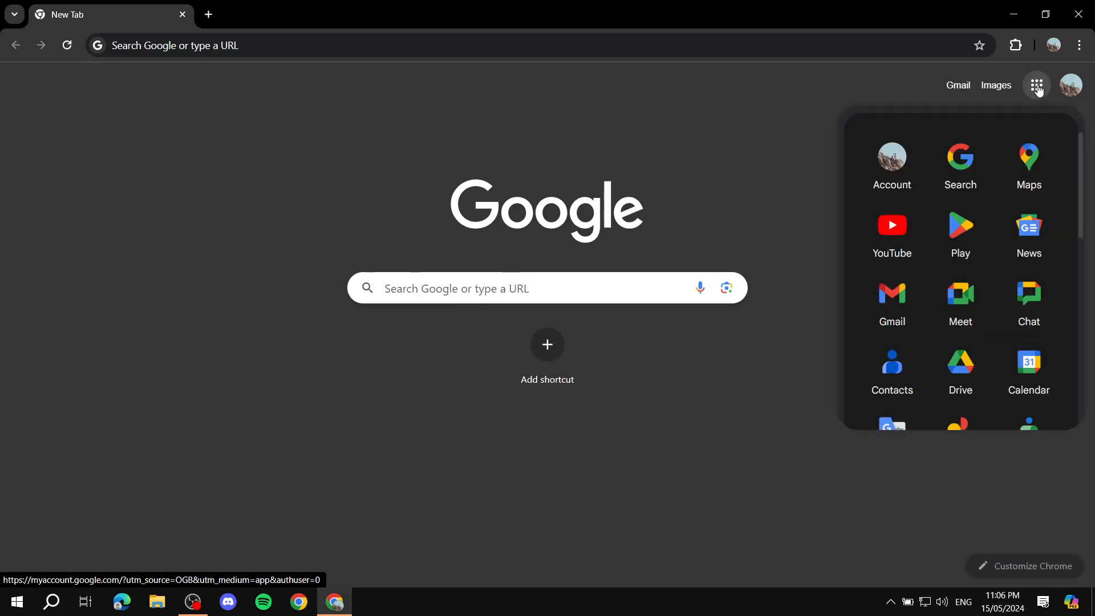
pyautogui.scroll(-7, 1011, 199)
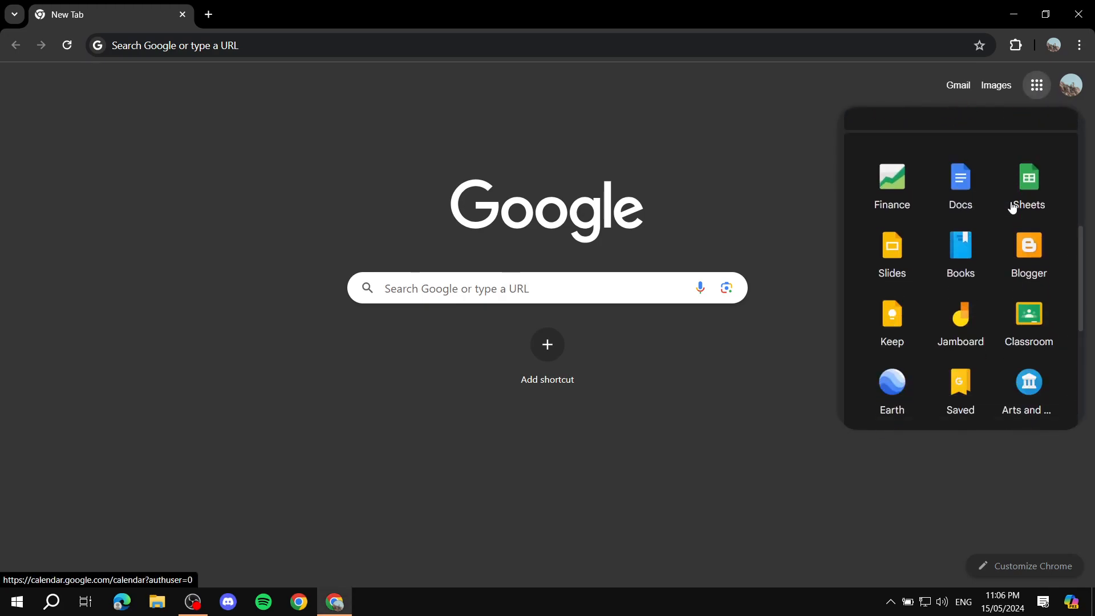
pyautogui.scroll(-4, 995, 207)
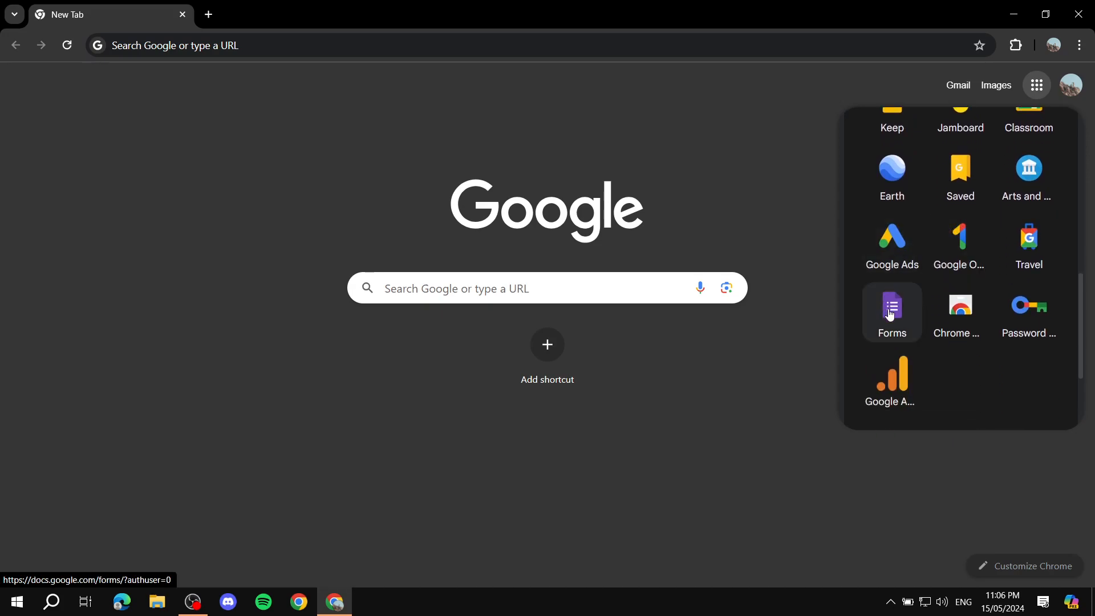
pyautogui.click(891, 312)
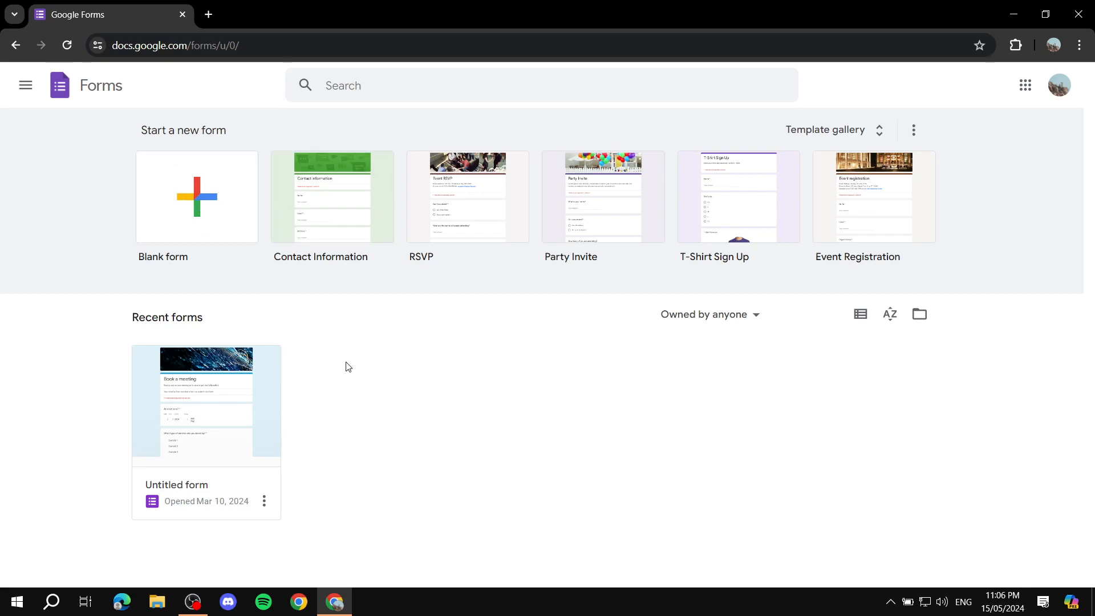
pyautogui.click(207, 204)
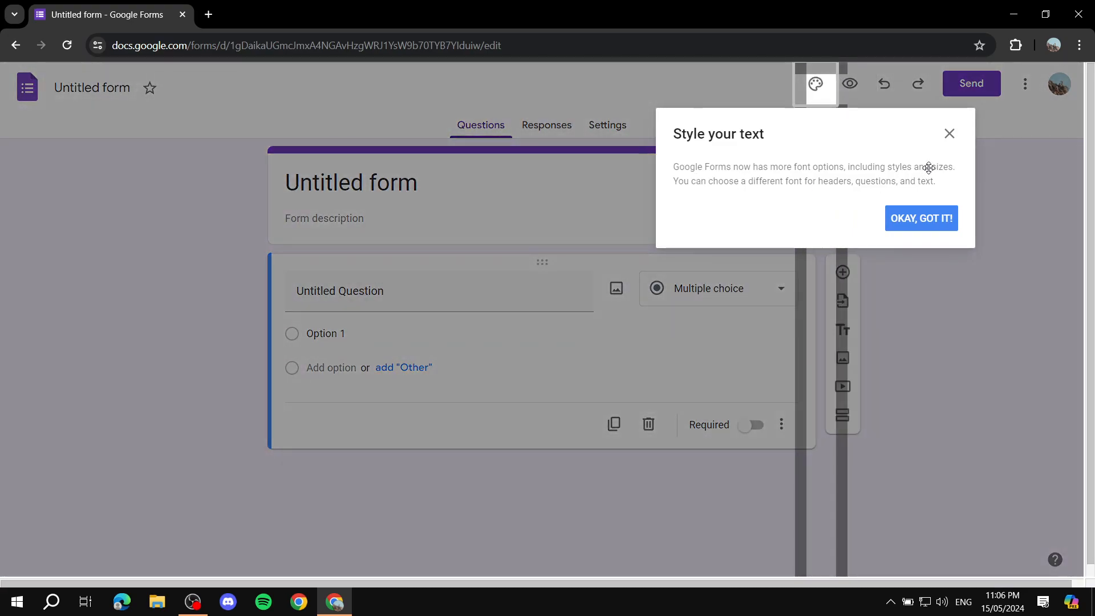
pyautogui.click(950, 135)
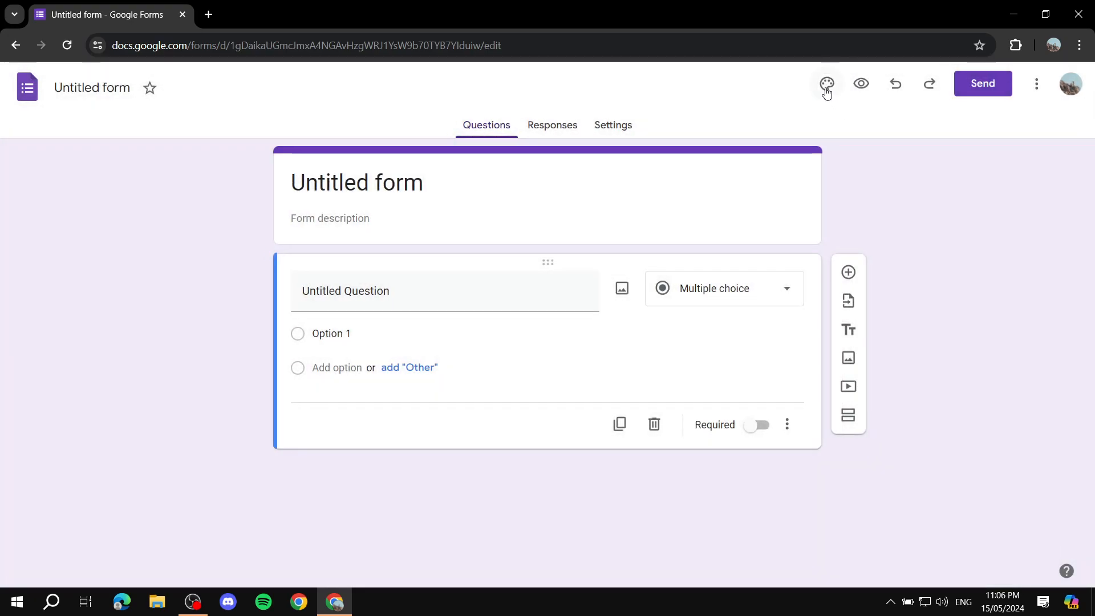
# Step: Title the form "Example form" and apply the same name to the form file
pyautogui.click(278, 188)
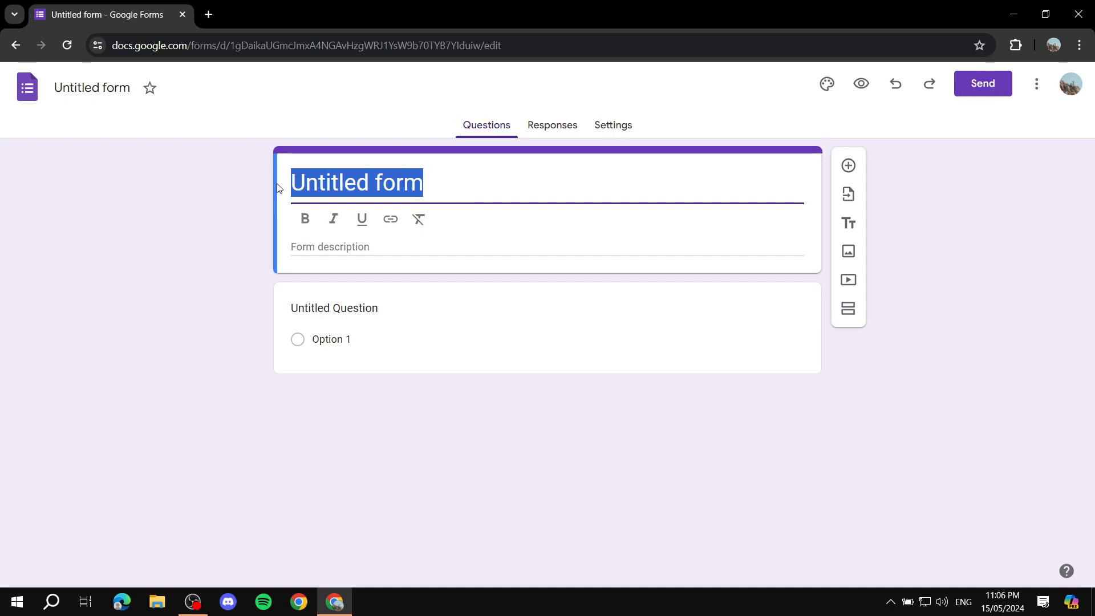
pyautogui.write('Example form')
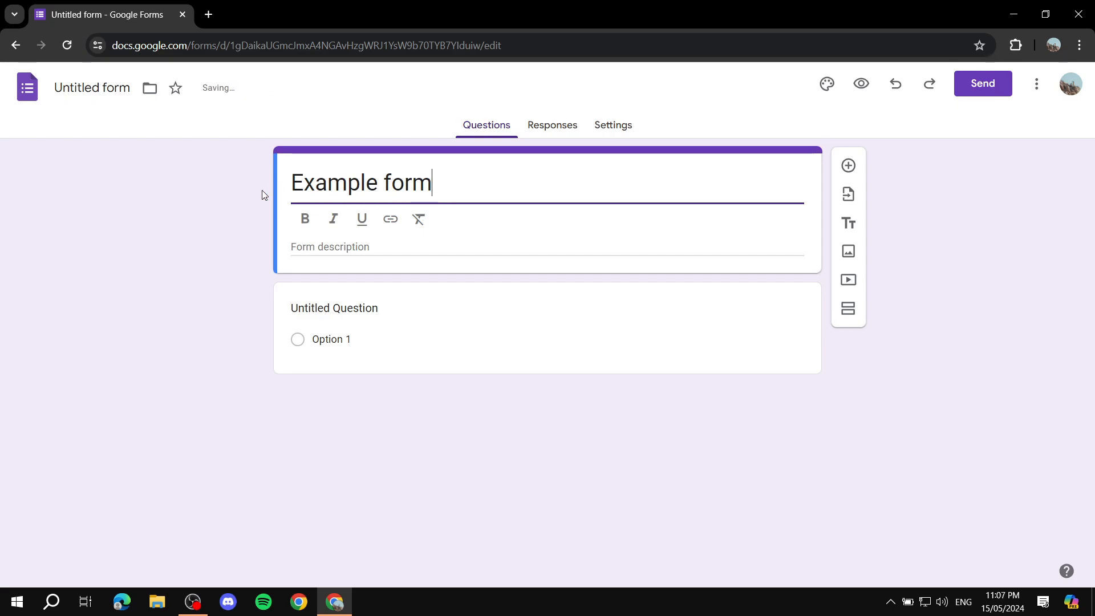
pyautogui.click(243, 192)
pyautogui.click(108, 87)
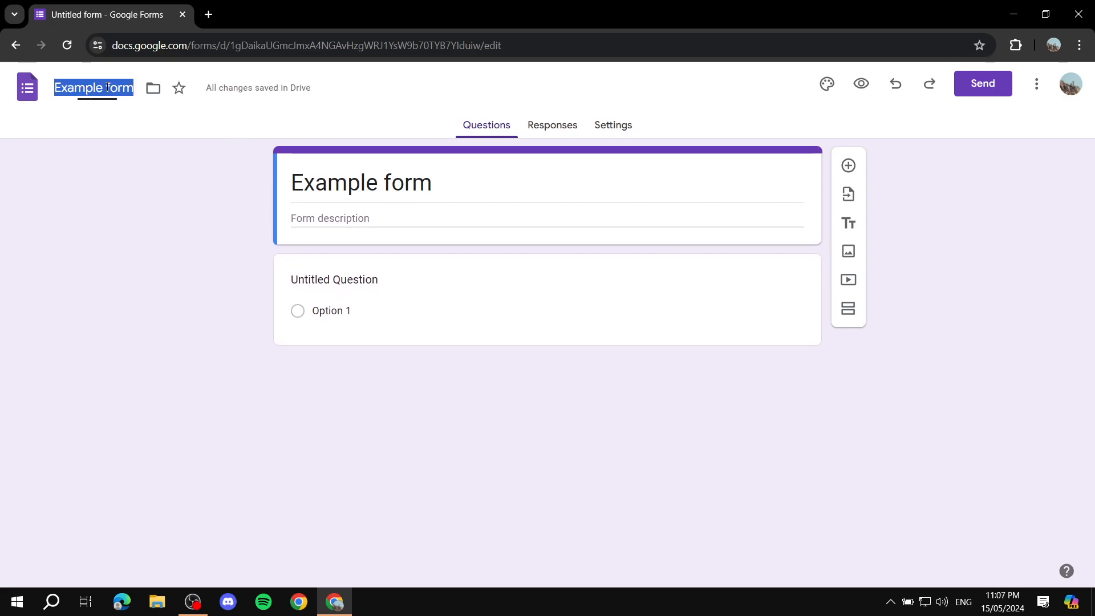
pyautogui.press('Return')
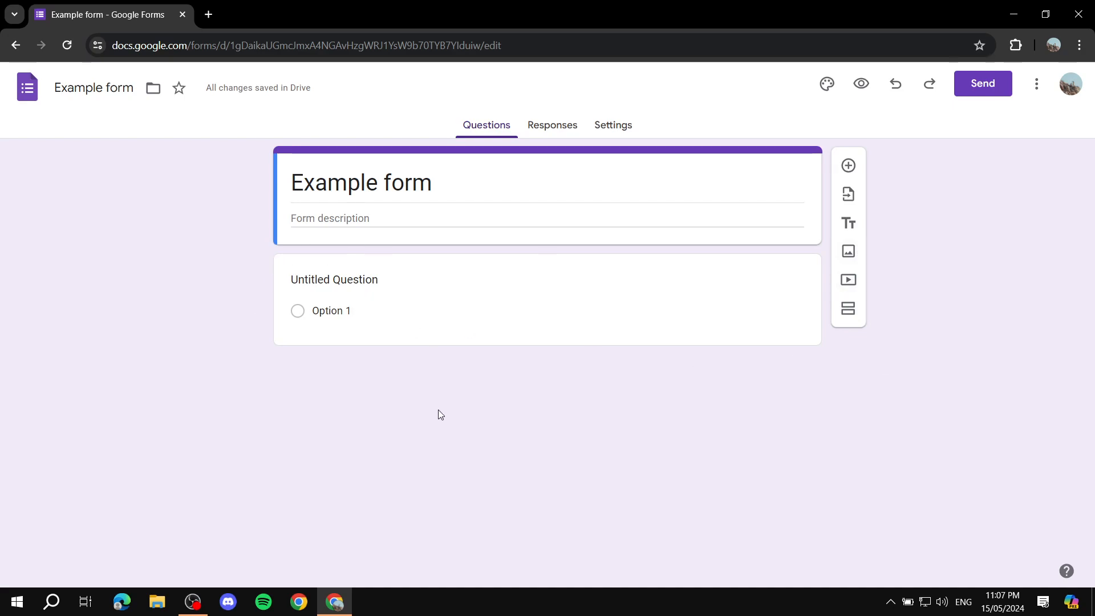
# Step: Open the form's theme settings and set the theme color to gray
pyautogui.click(826, 84)
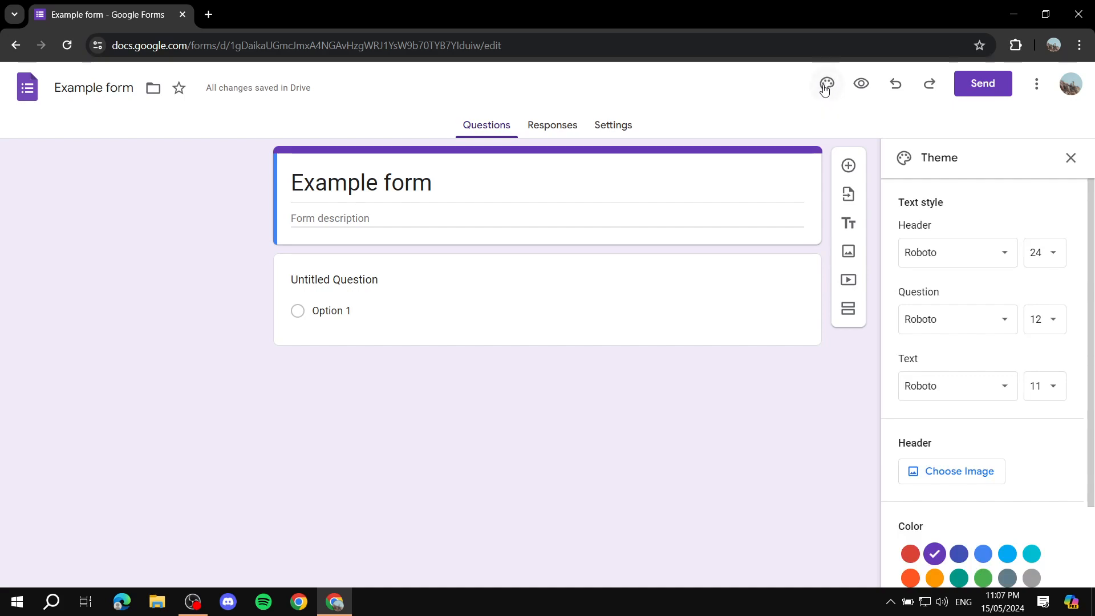
pyautogui.scroll(-2, 968, 244)
pyautogui.scroll(2, 938, 237)
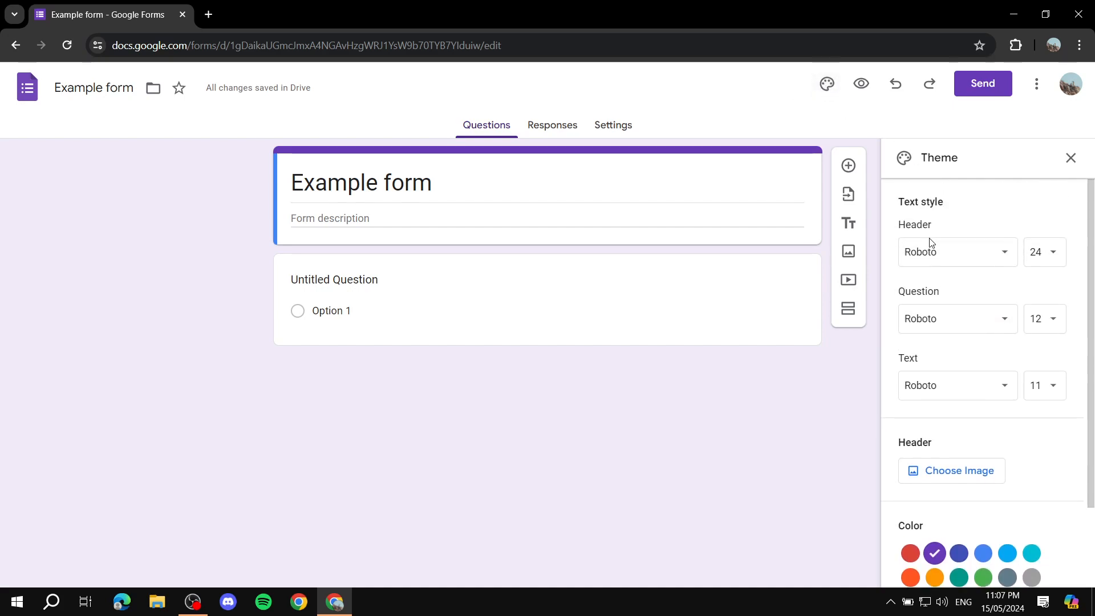
pyautogui.scroll(-2, 970, 284)
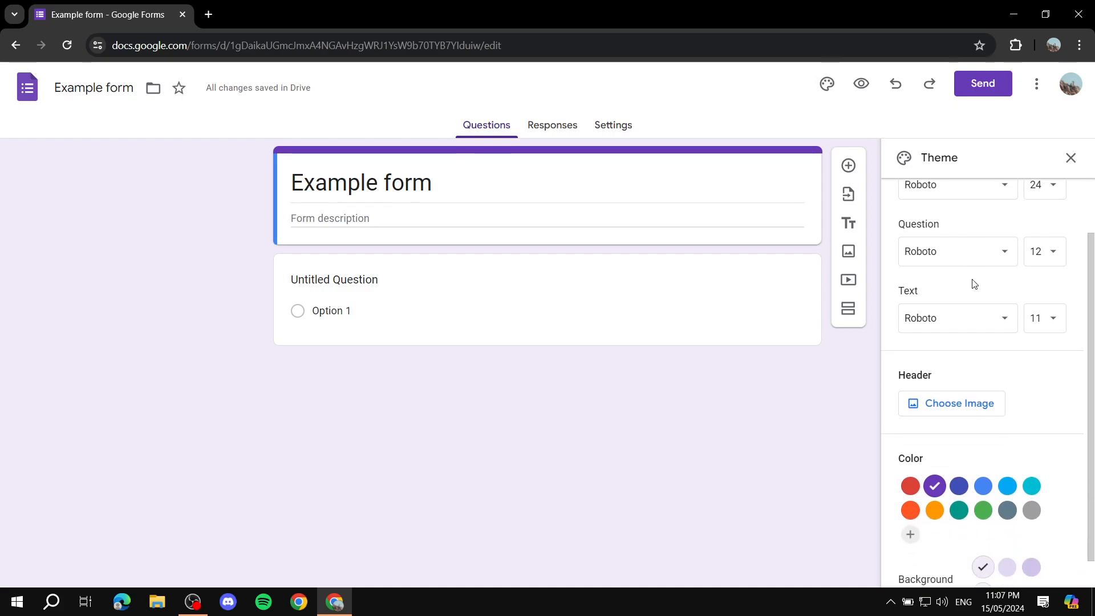
pyautogui.click(910, 454)
pyautogui.click(1007, 478)
pyautogui.click(1031, 479)
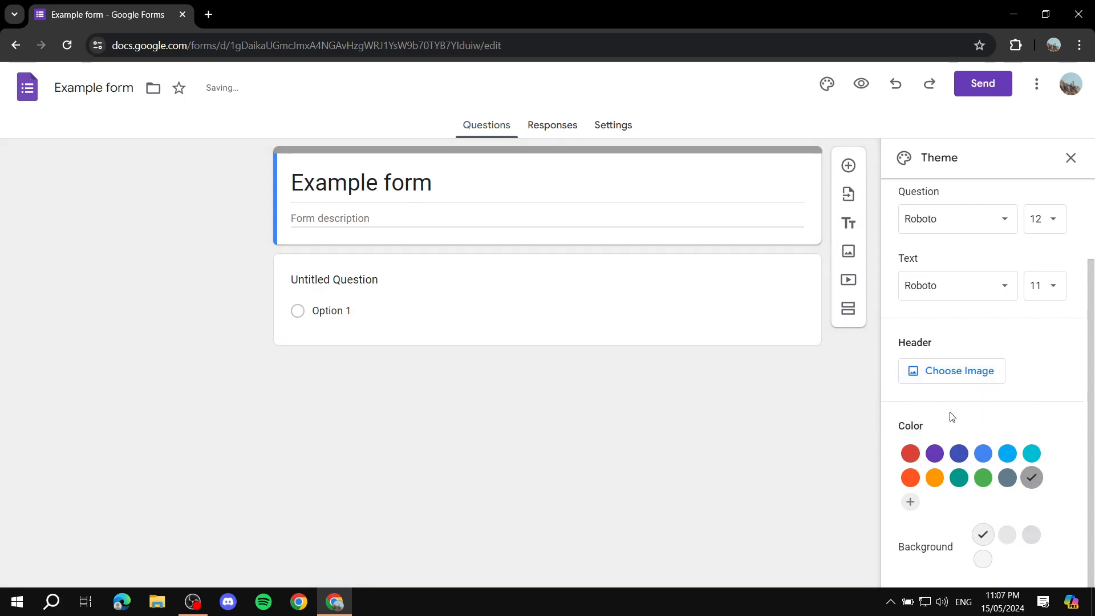
# Step: Add the colorful jelly bean picture from the Work and School themes as the header image and close the theme settings
pyautogui.click(948, 372)
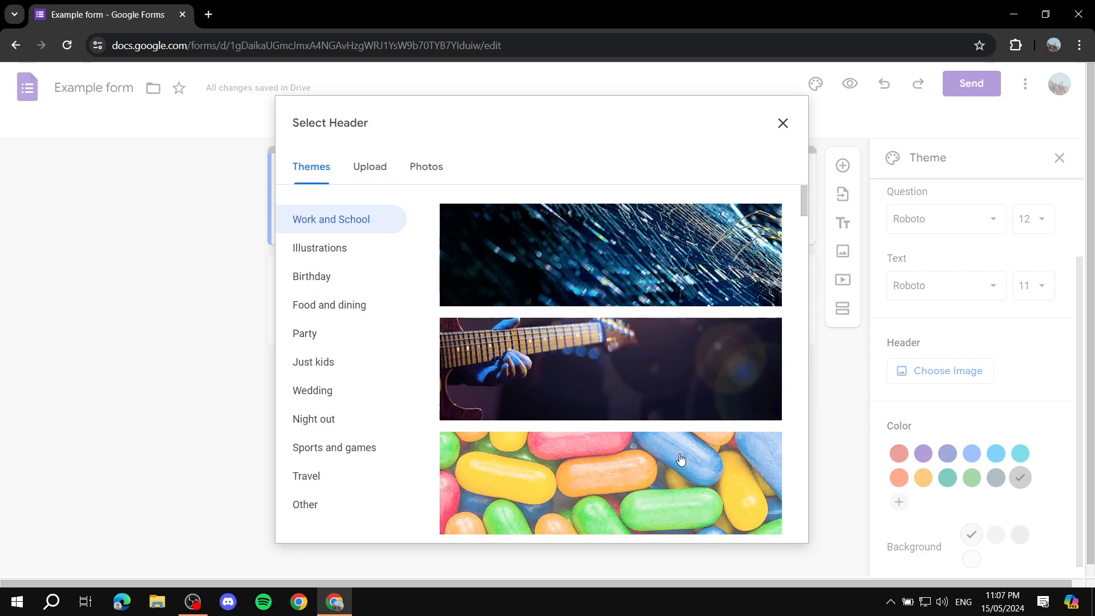
pyautogui.click(634, 450)
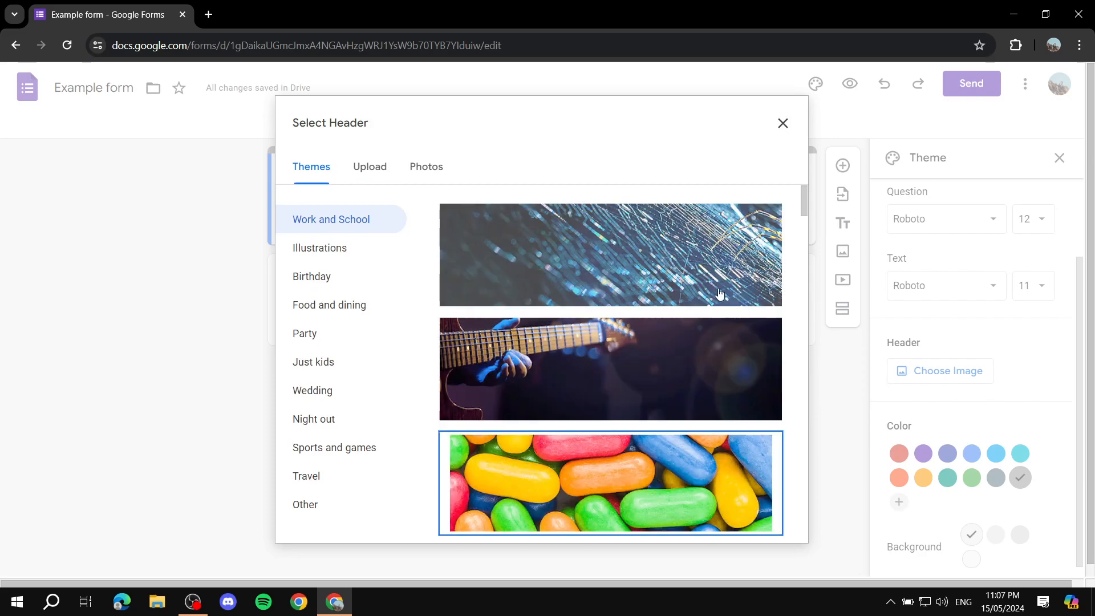
pyautogui.click(762, 524)
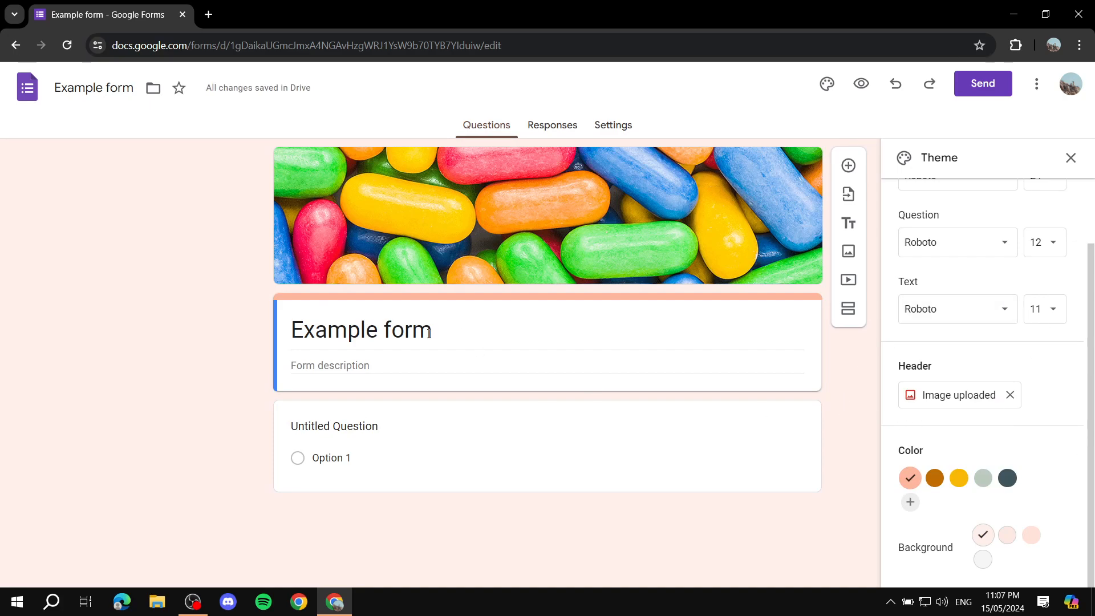
pyautogui.click(1070, 158)
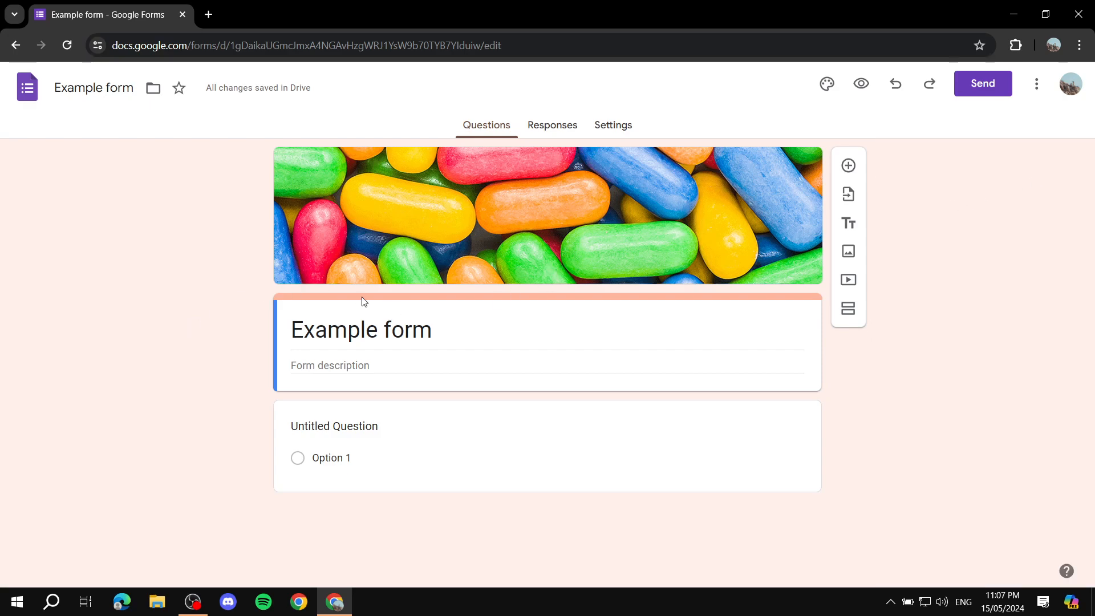
# Step: Enter the form description "Let customers know what this form is about in here."
pyautogui.click(365, 364)
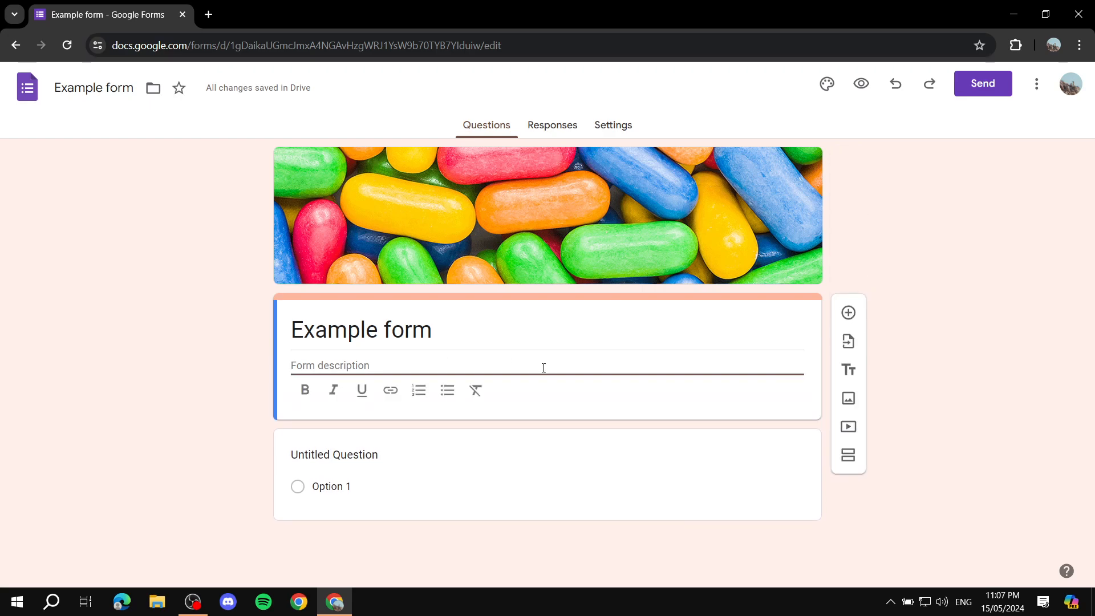
pyautogui.write('Let customers know what this form ')
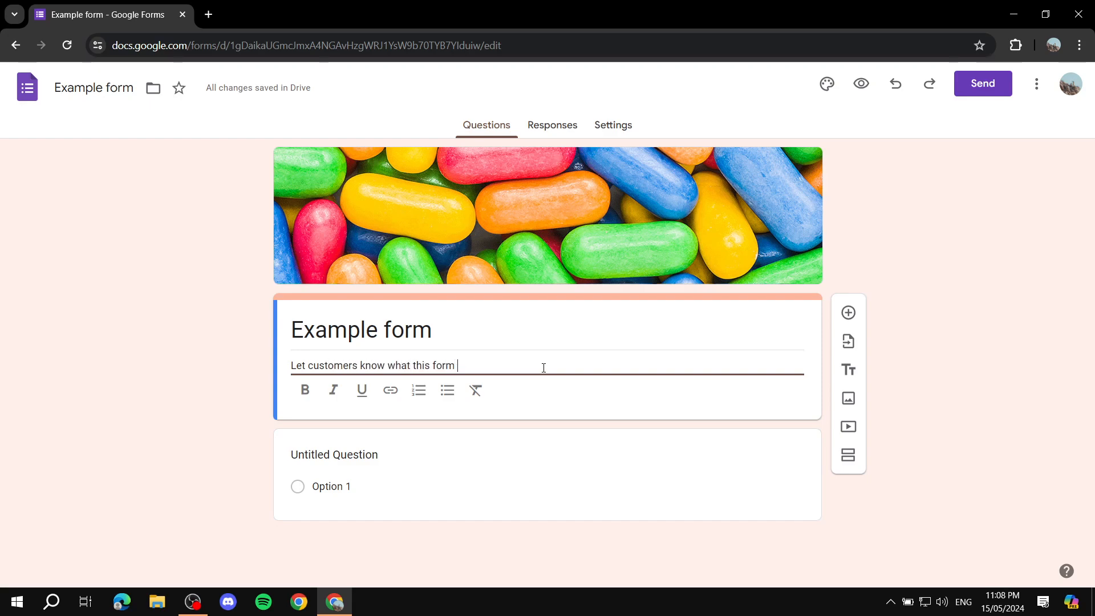
pyautogui.write('is about in here.')
pyautogui.click(201, 376)
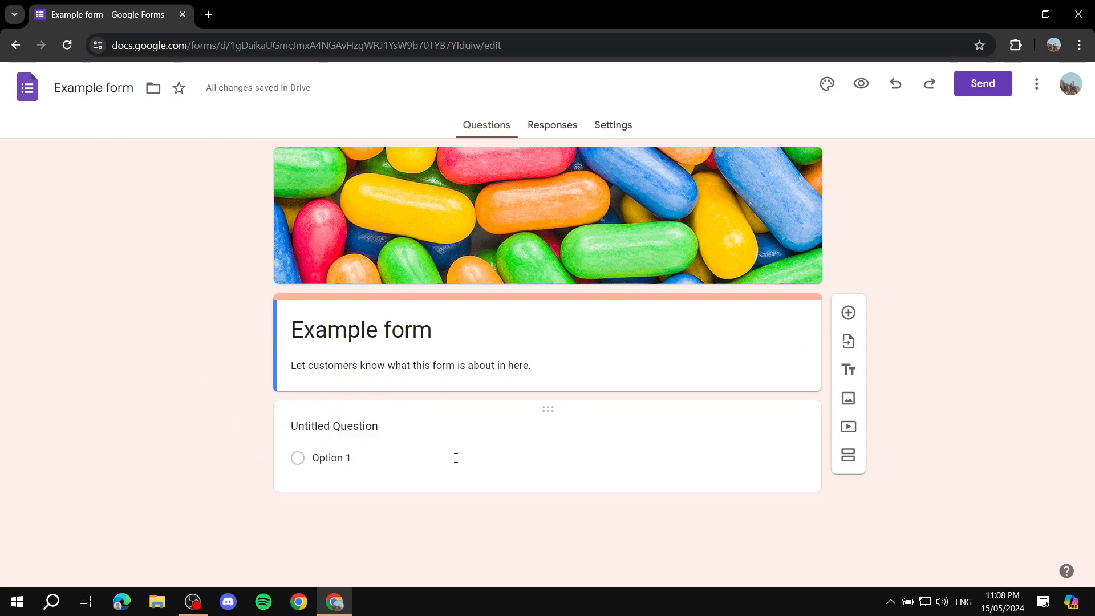
# Step: Title the untitled first question "Email" as a short answer question and make it required
pyautogui.click(400, 429)
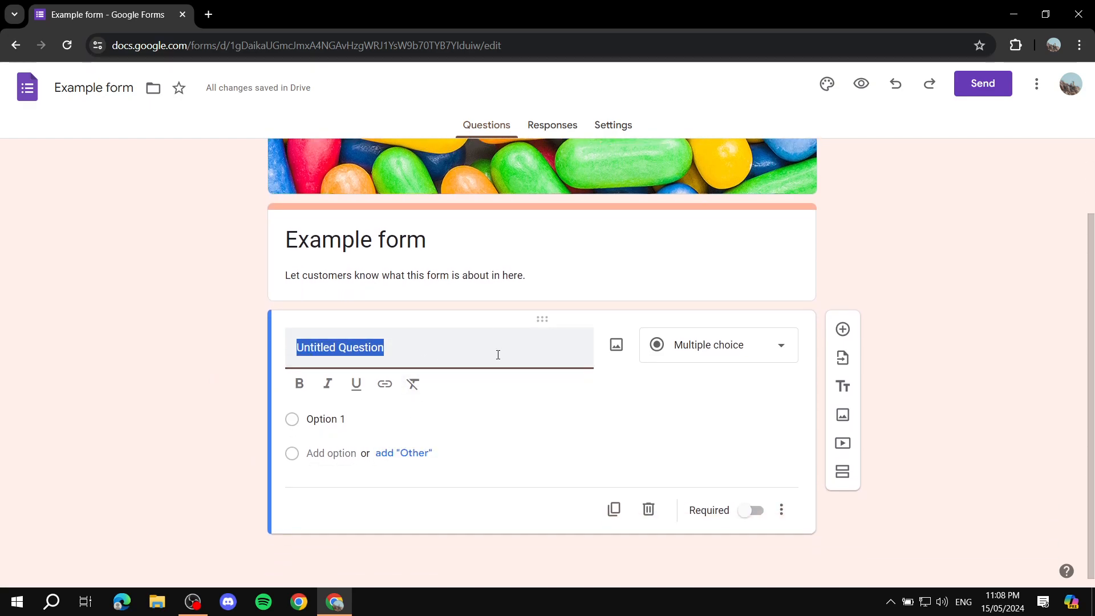
pyautogui.write('Emai')
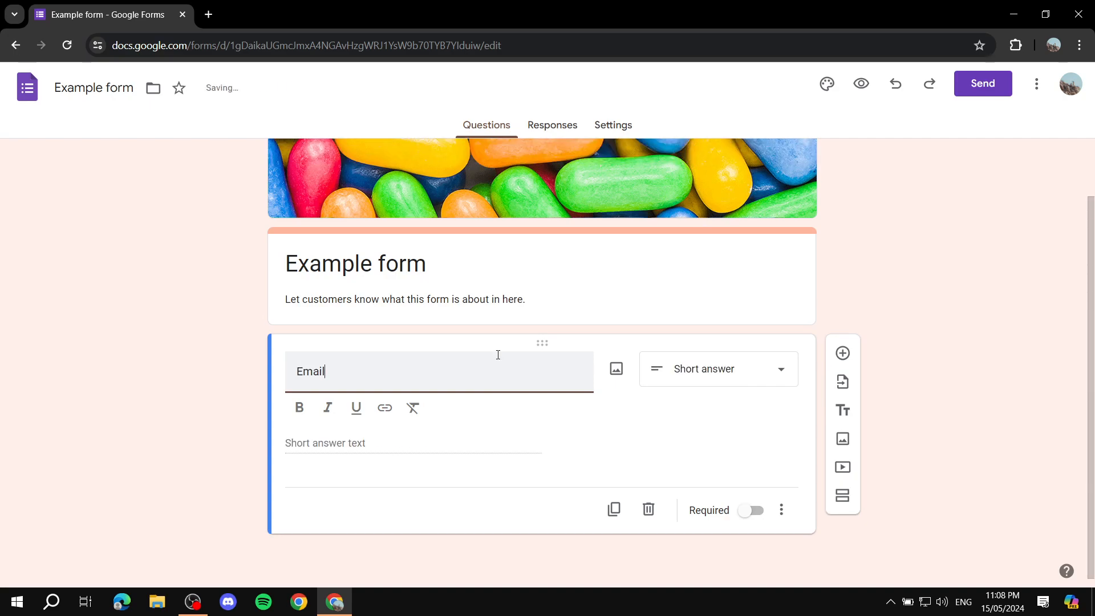
pyautogui.write('l')
pyautogui.click(749, 512)
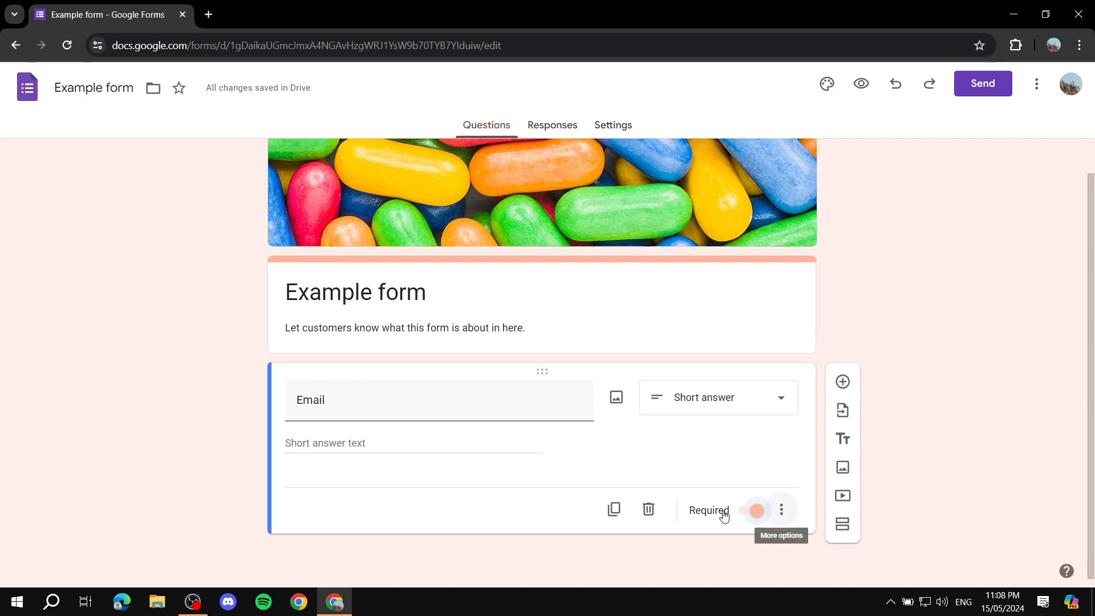
# Step: Add a short answer question titled "First me" below the Email question and make it required
pyautogui.click(844, 383)
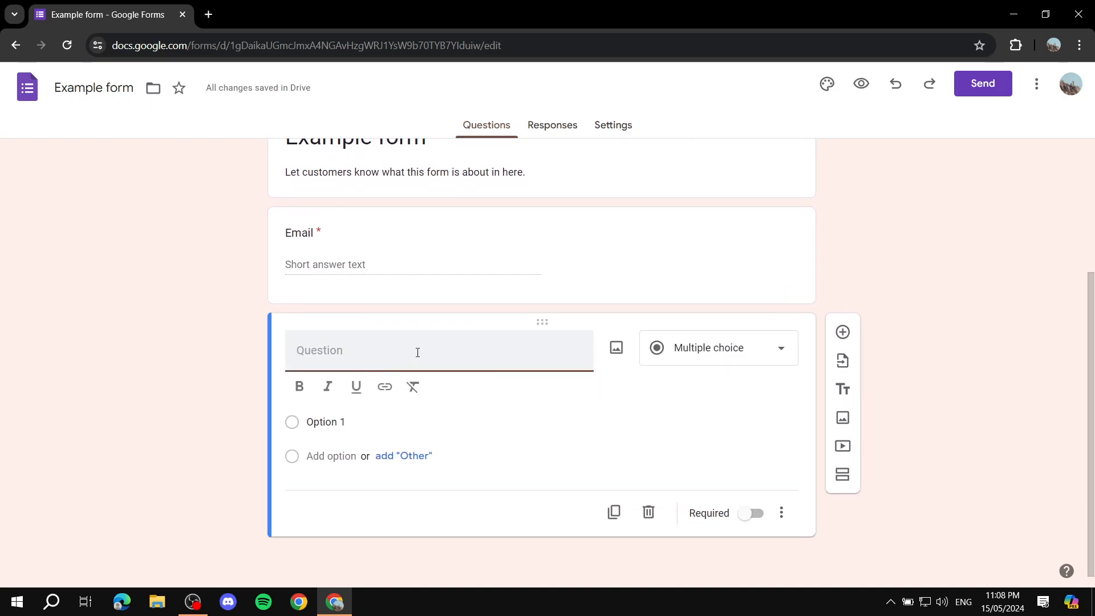
pyautogui.write('First')
pyautogui.write(' Na')
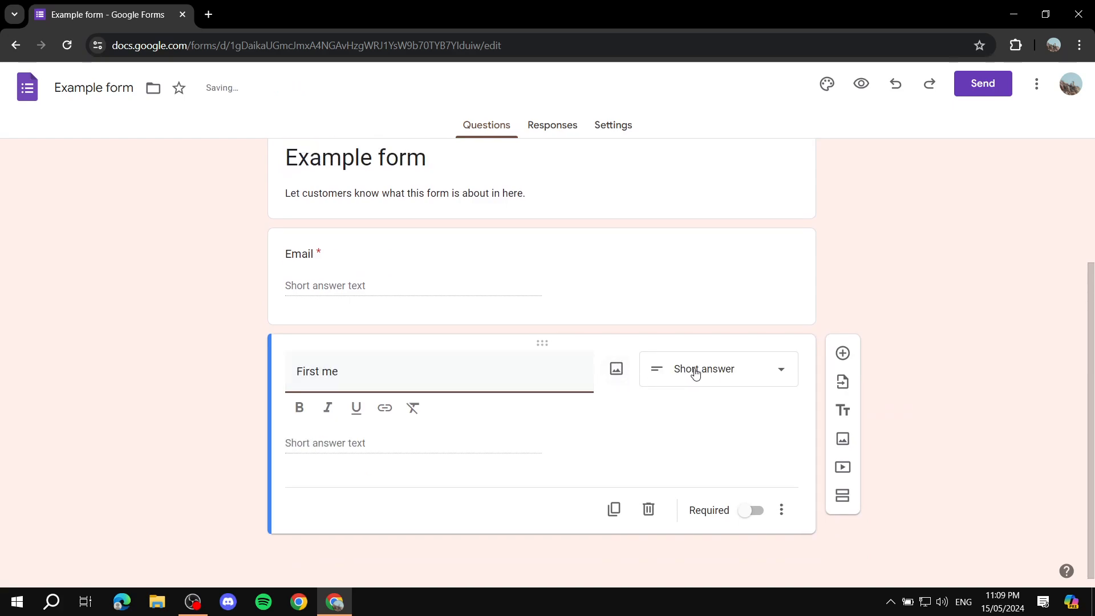
pyautogui.click(748, 510)
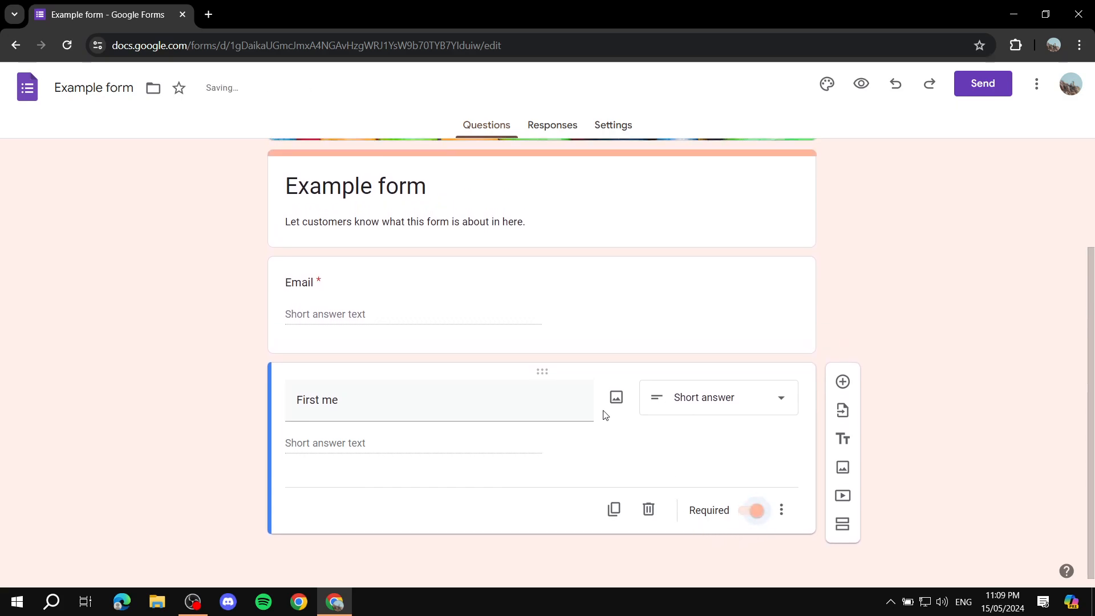
# Step: Add a multiple choice question titled "What type of service you're looking for?"
pyautogui.click(843, 383)
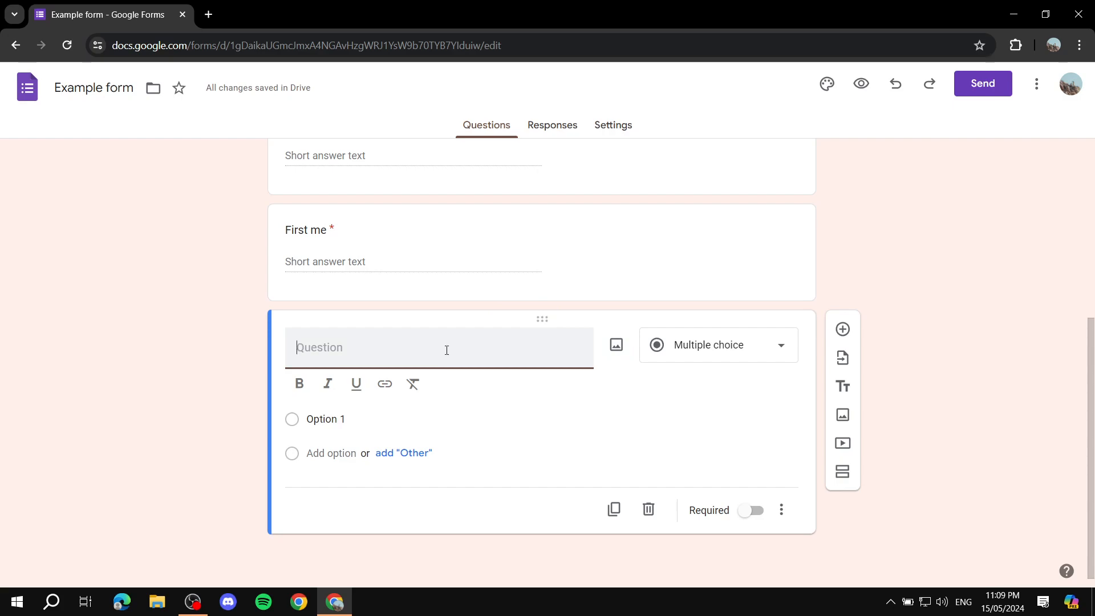
pyautogui.write('What type of serv')
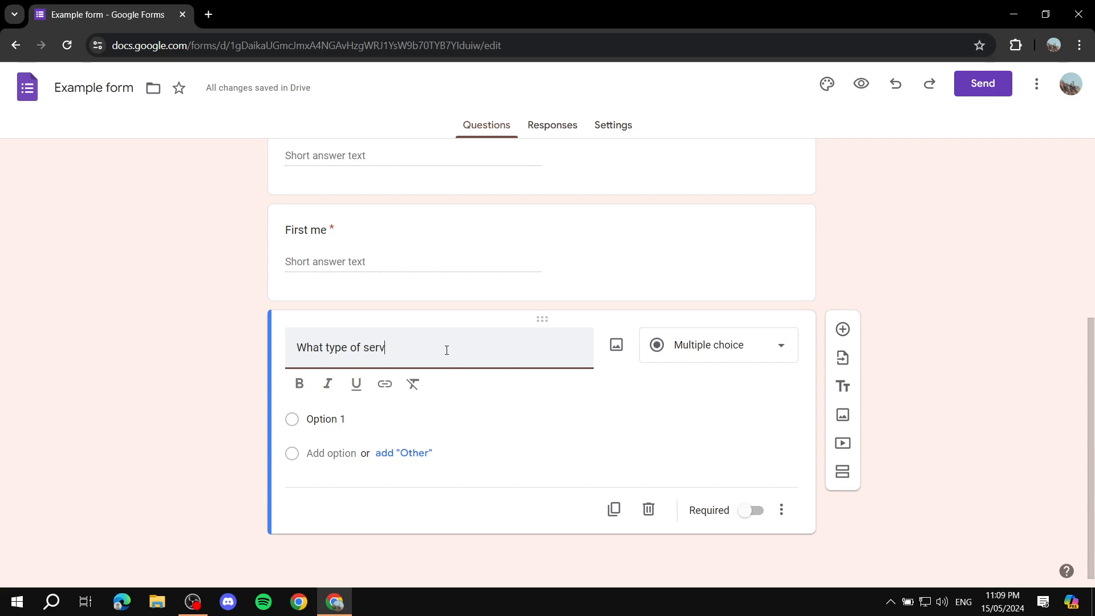
pyautogui.write('ice e')
pyautogui.press('BackSpace')
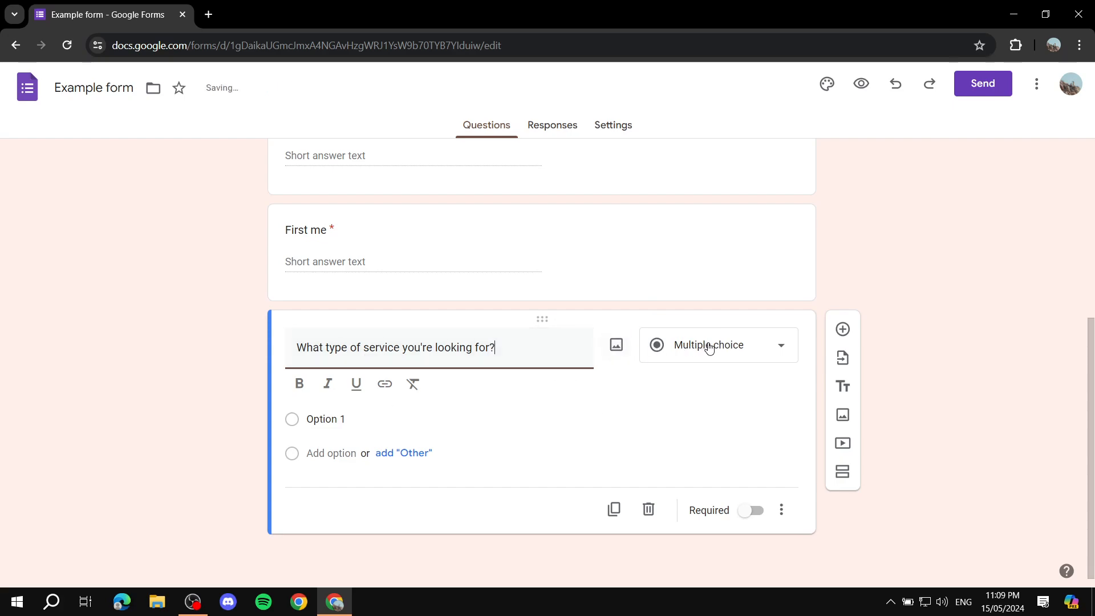
# Step: Add Option 2, Option 3 and Option 4 to the service type question's answer choices
pyautogui.click(363, 421)
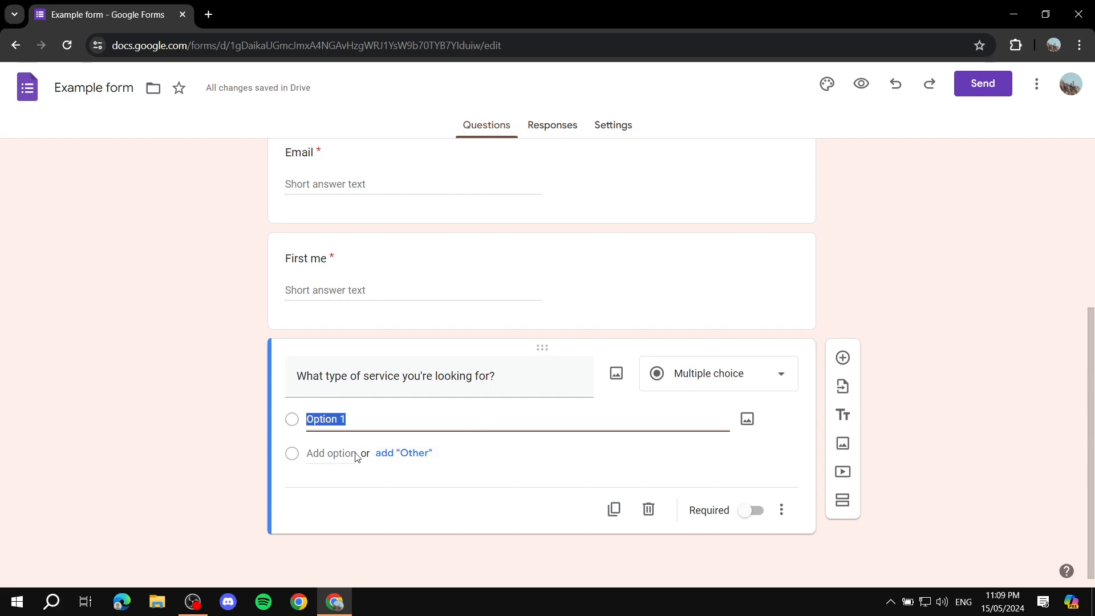
pyautogui.press('Return')
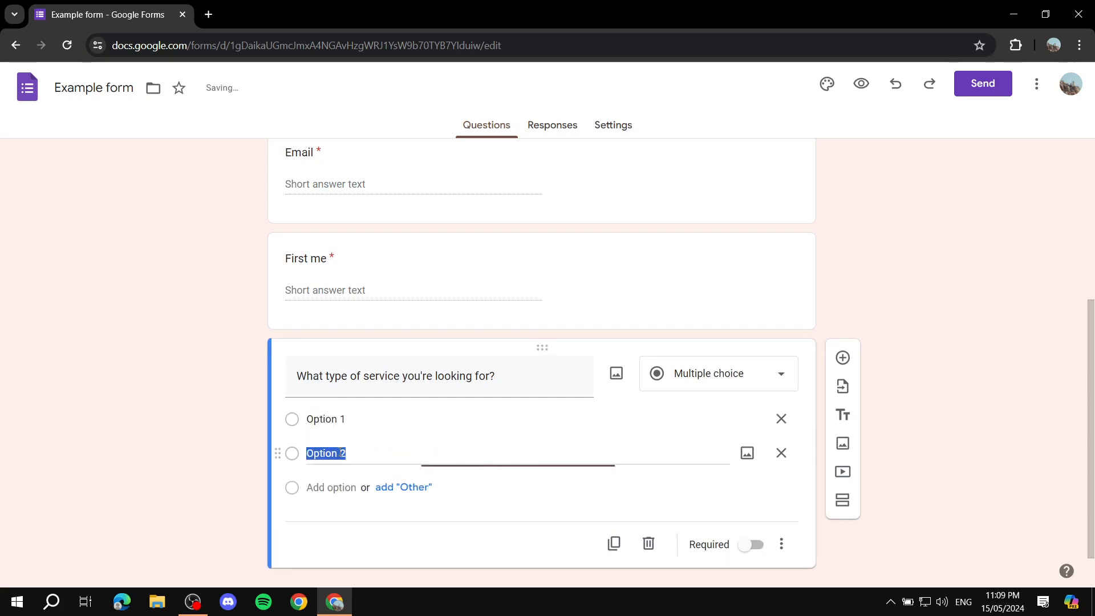
pyautogui.click(320, 487)
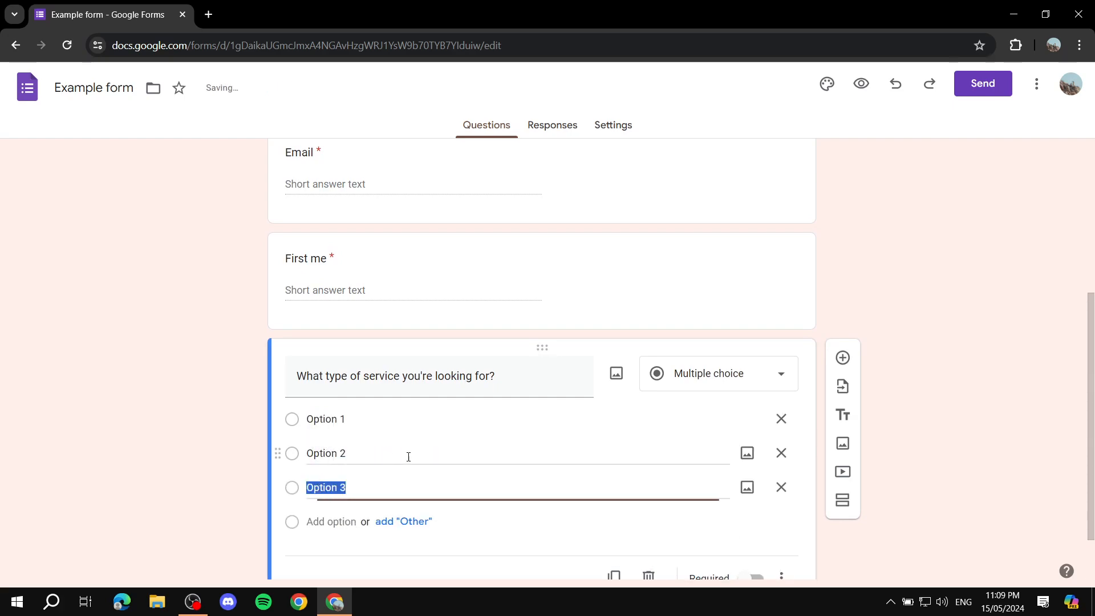
pyautogui.click(343, 522)
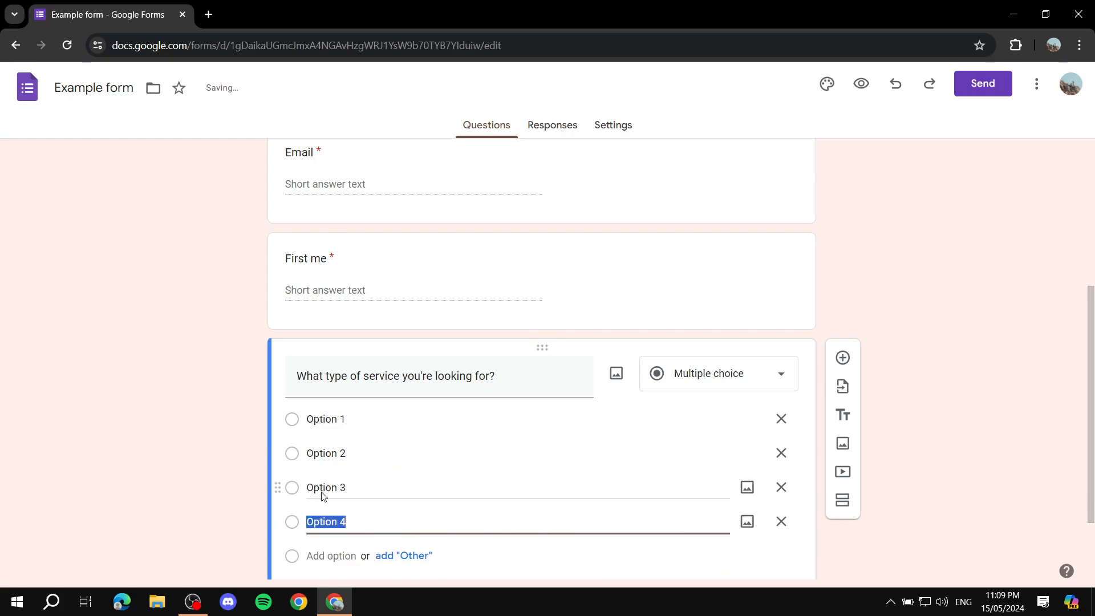
pyautogui.scroll(-2, 467, 512)
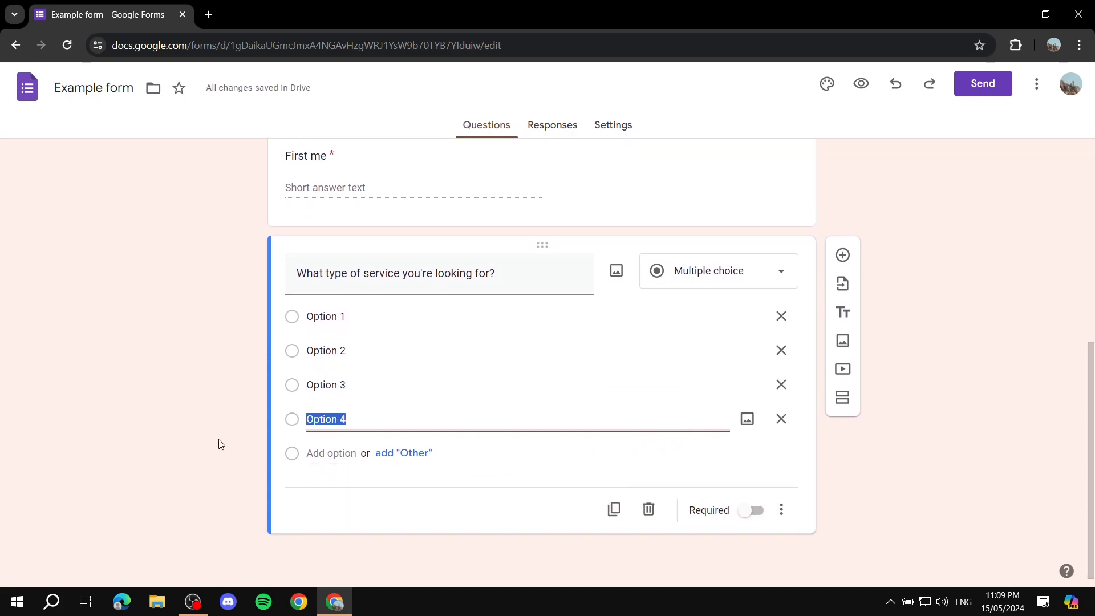
# Step: Upload a plain green image from the computer and attach it to Option 1 of the service type question
pyautogui.click(228, 424)
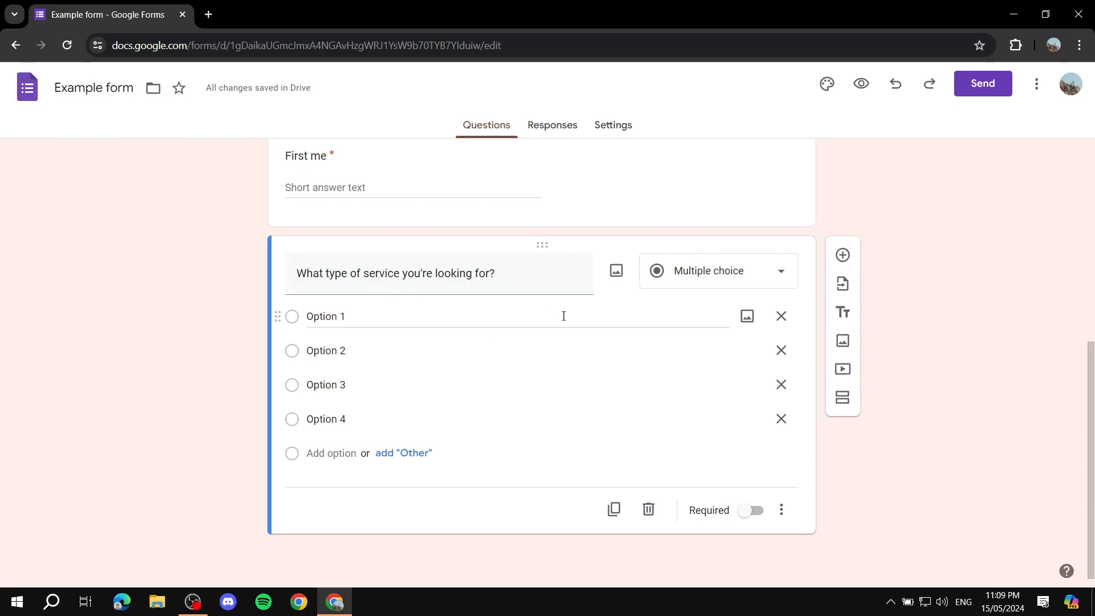
pyautogui.click(747, 318)
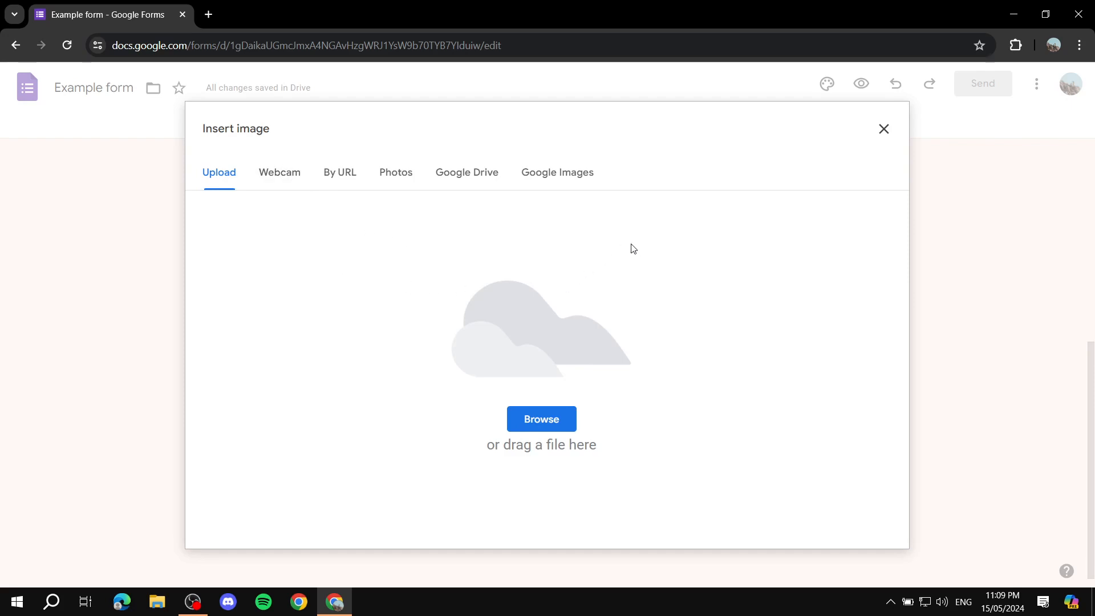
pyautogui.click(400, 176)
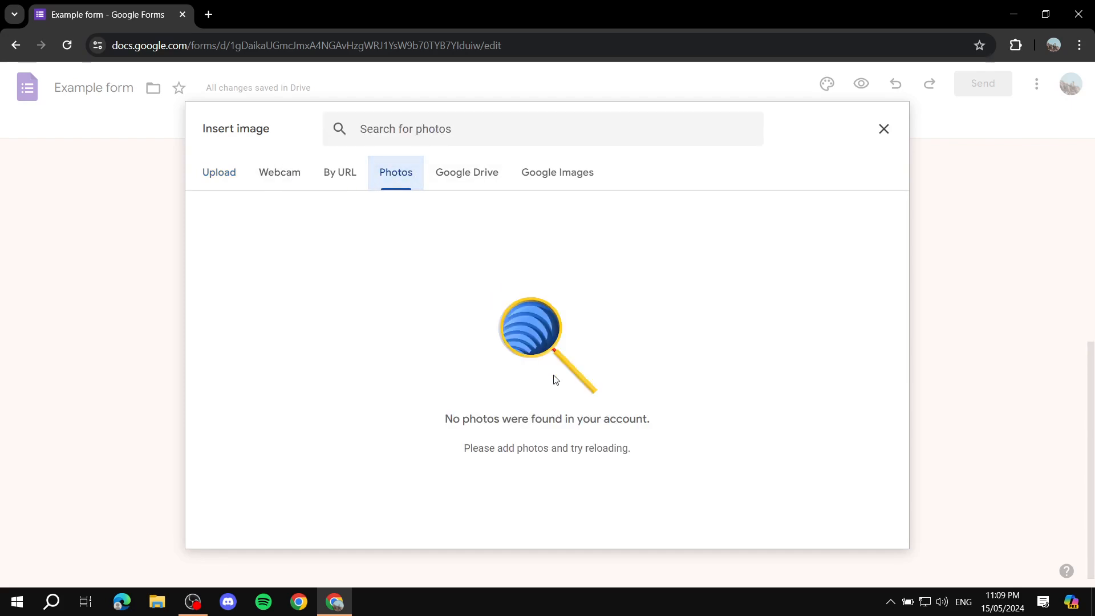
pyautogui.click(219, 172)
pyautogui.click(557, 420)
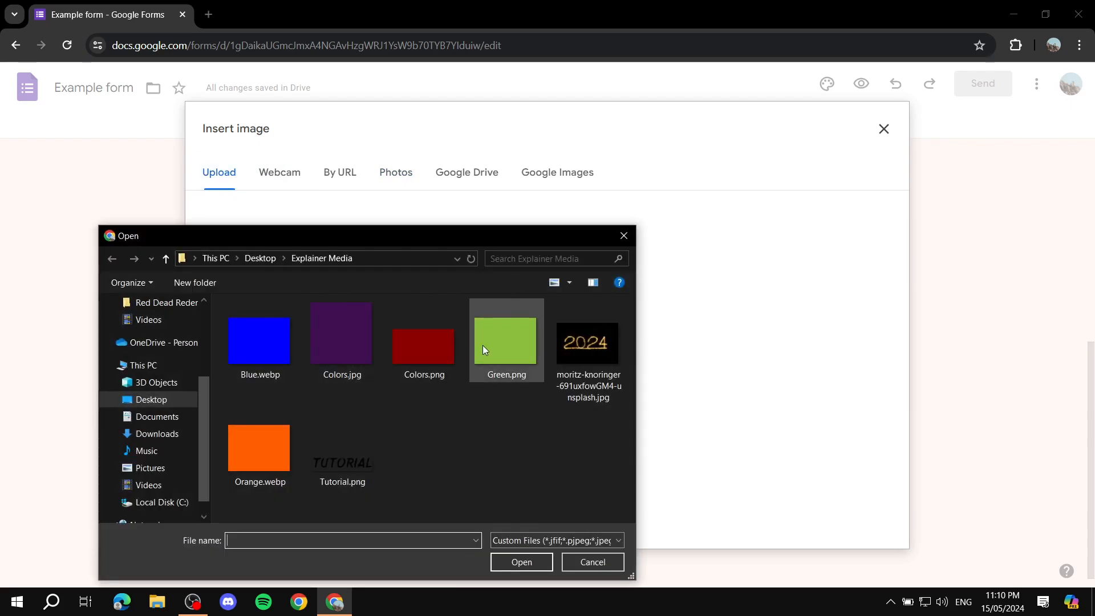
pyautogui.doubleClick(518, 346)
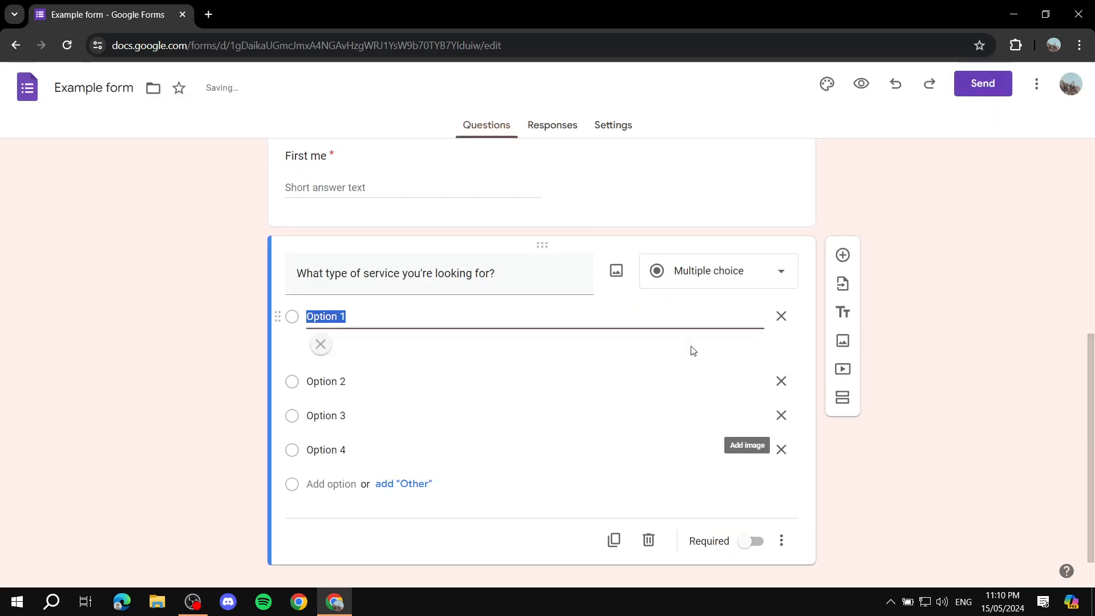
# Step: Upload a plain dark red image from the computer and attach it to Option 2 of the service type question
pyautogui.scroll(-2, 572, 296)
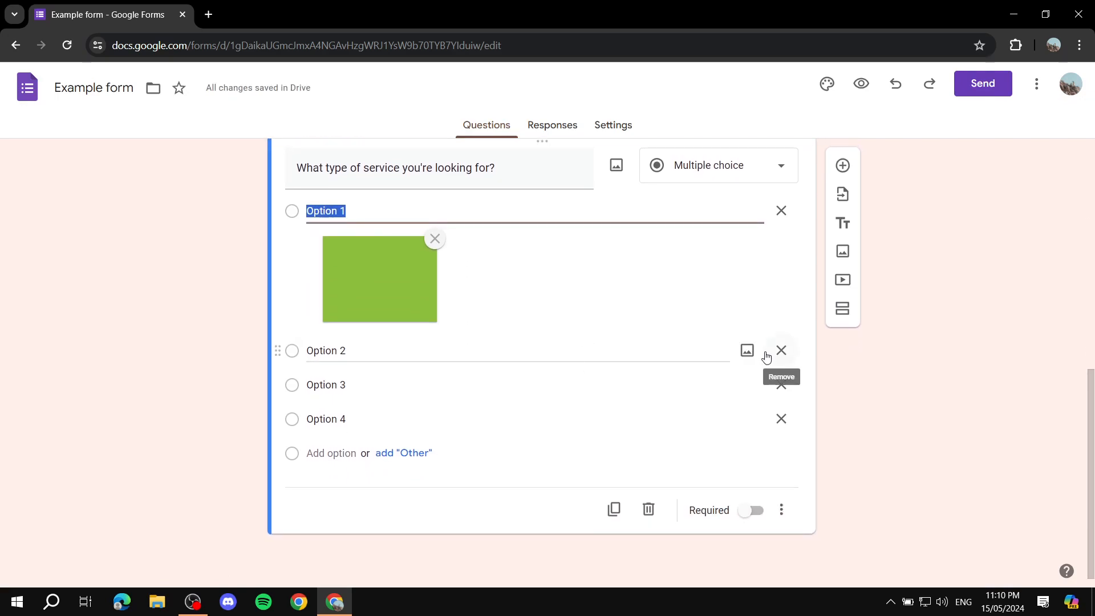
pyautogui.click(748, 350)
pyautogui.click(536, 418)
pyautogui.doubleClick(434, 361)
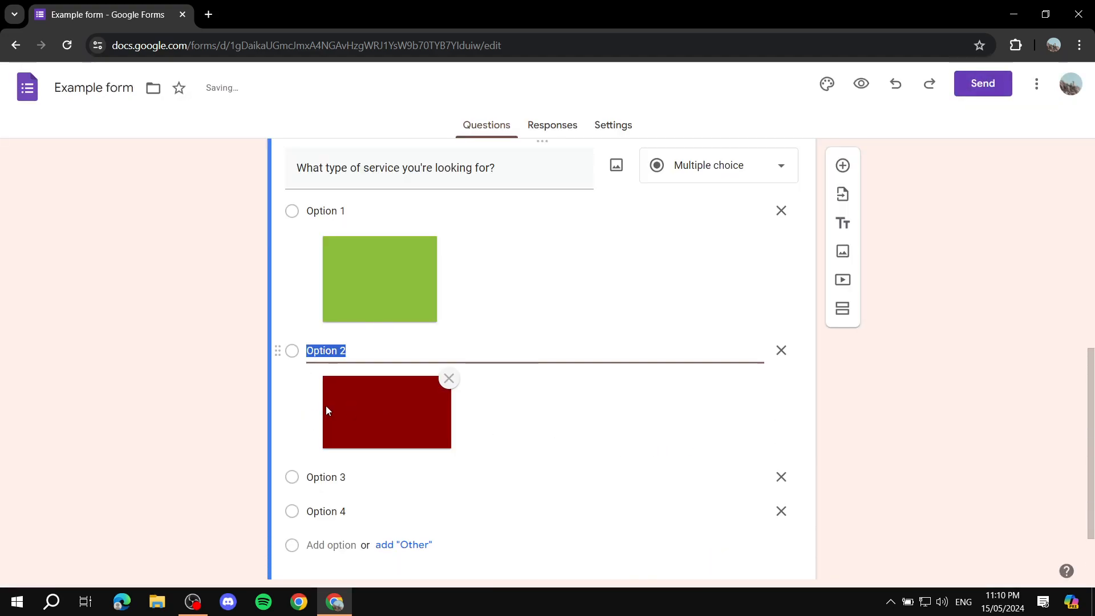
pyautogui.click(224, 422)
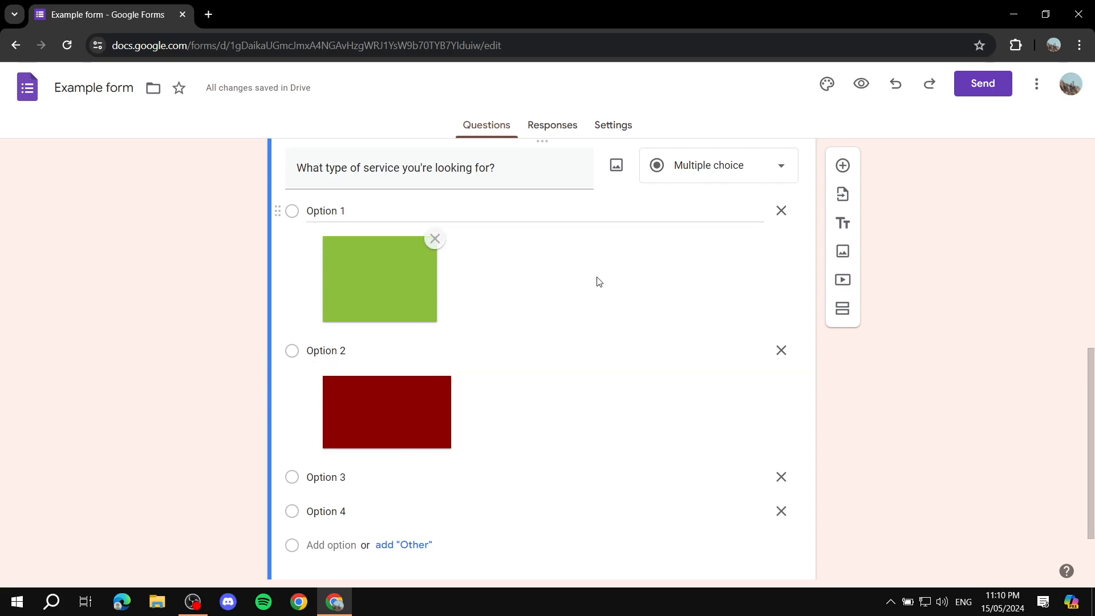
# Step: Correct the "First me" question title to "First name"
pyautogui.scroll(-2, 681, 262)
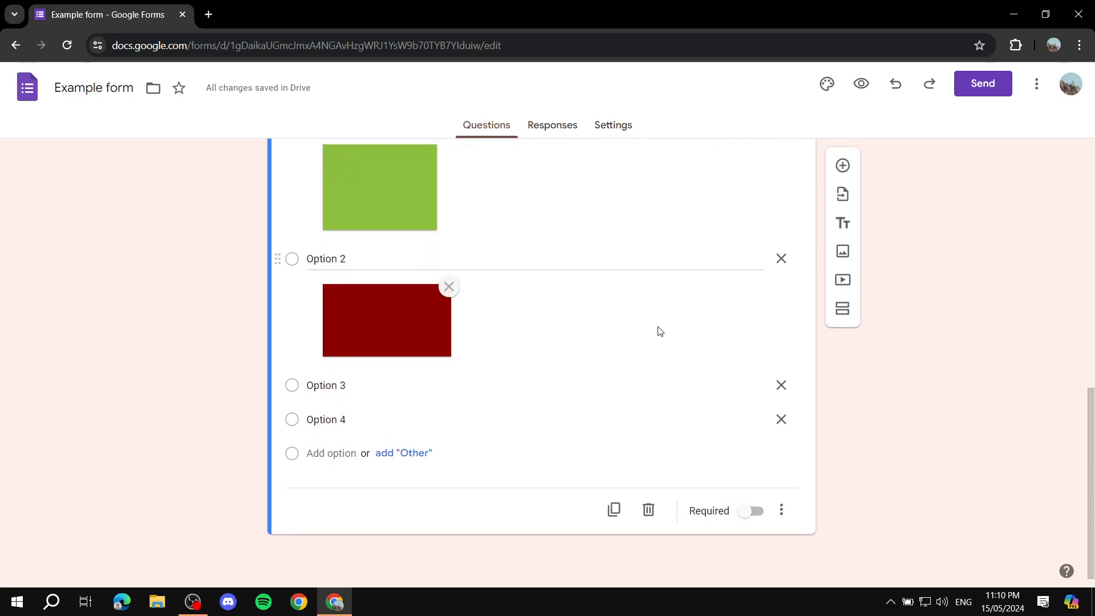
pyautogui.scroll(7, 661, 332)
pyautogui.scroll(-3, 351, 280)
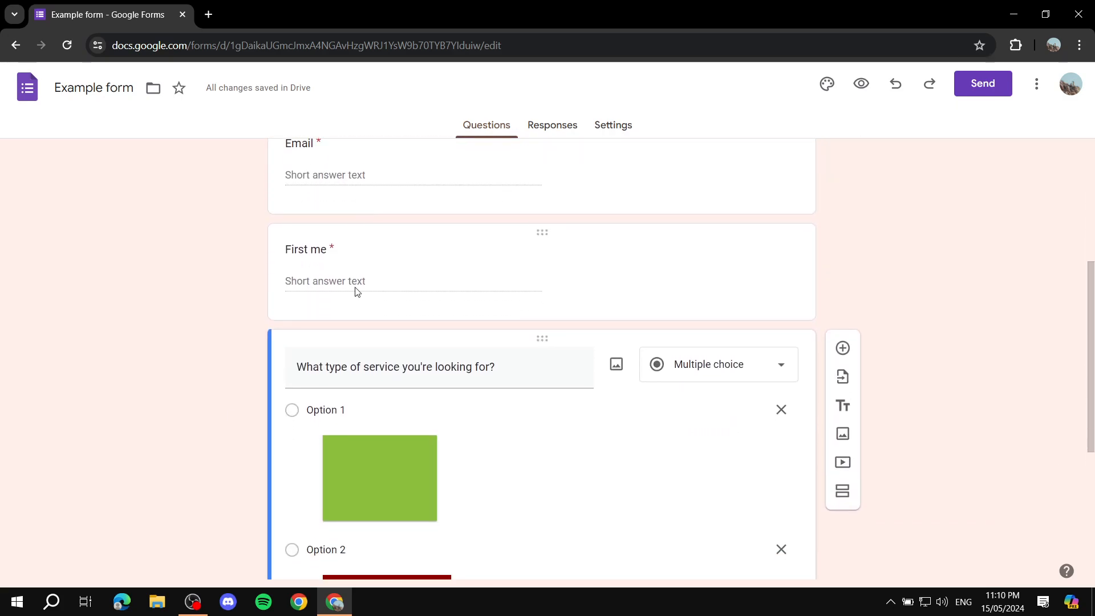
pyautogui.click(324, 245)
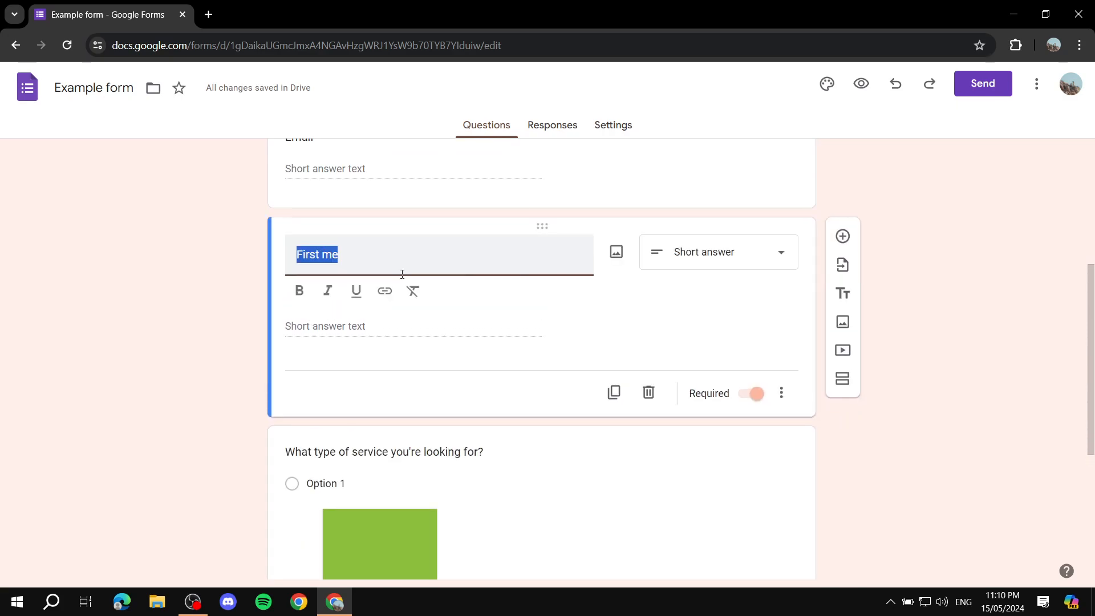
pyautogui.click(386, 257)
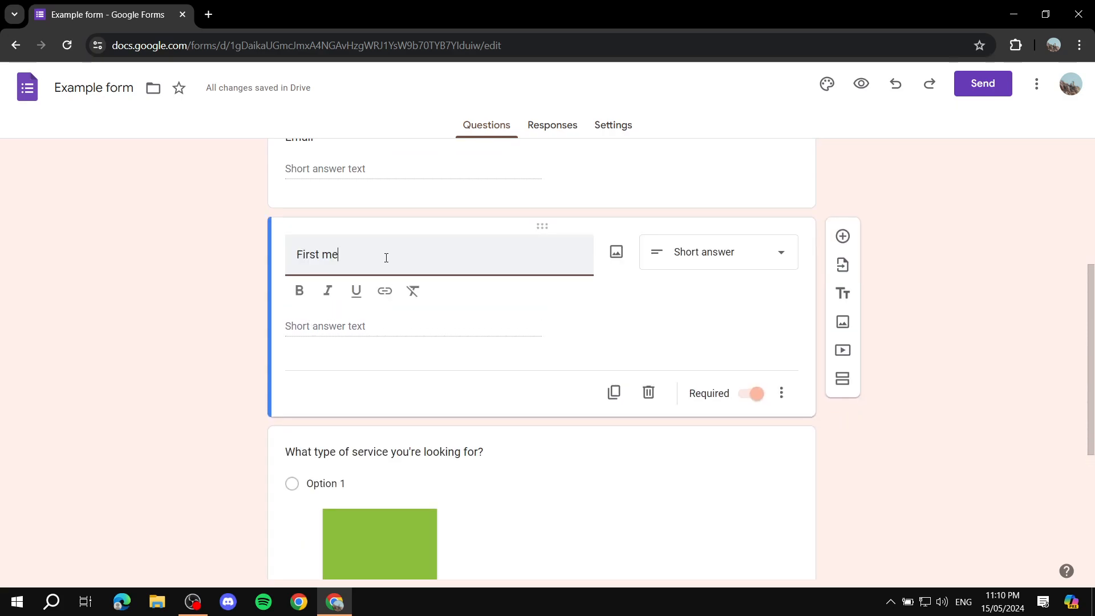
pyautogui.write('nam')
pyautogui.click(165, 254)
# Step: Make the service type question required
pyautogui.scroll(-5, 462, 376)
pyautogui.click(566, 283)
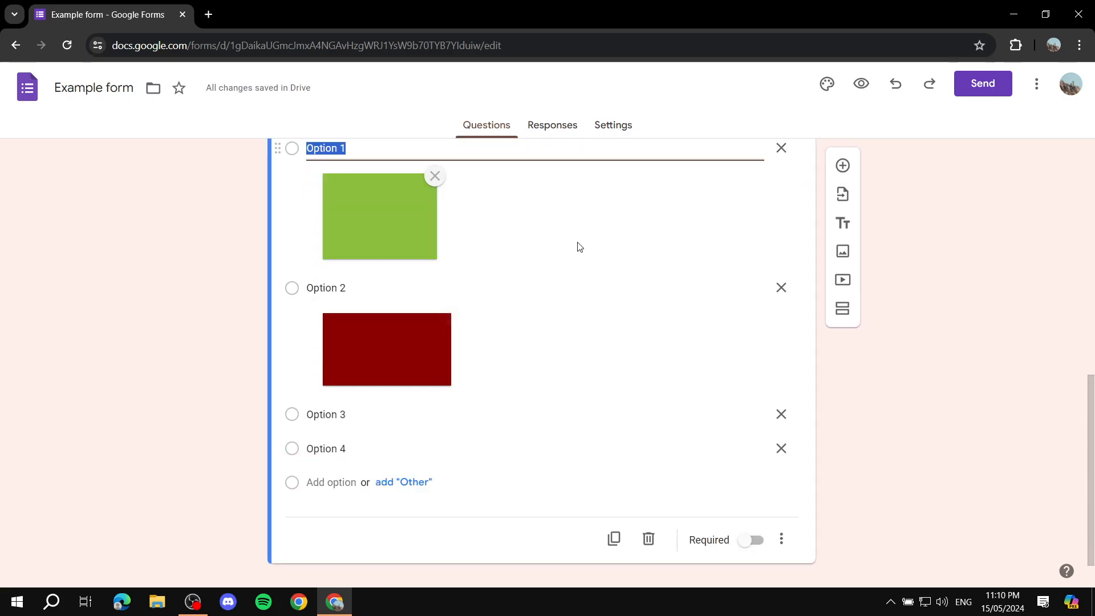
pyautogui.click(747, 536)
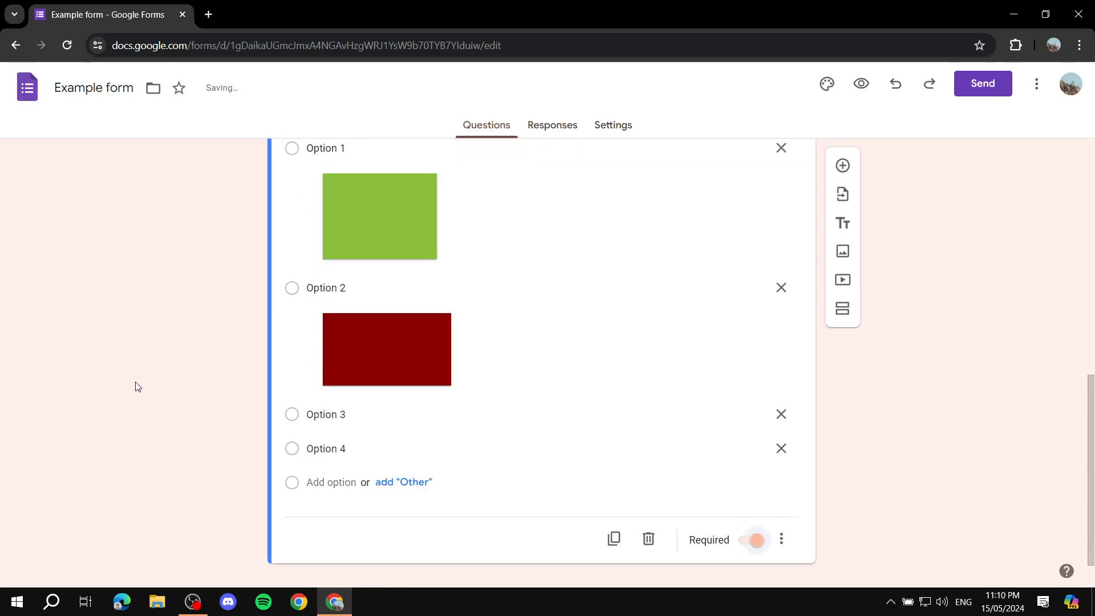
# Step: Add a new section after the service type question and title it "Days"
pyautogui.scroll(-1, 460, 256)
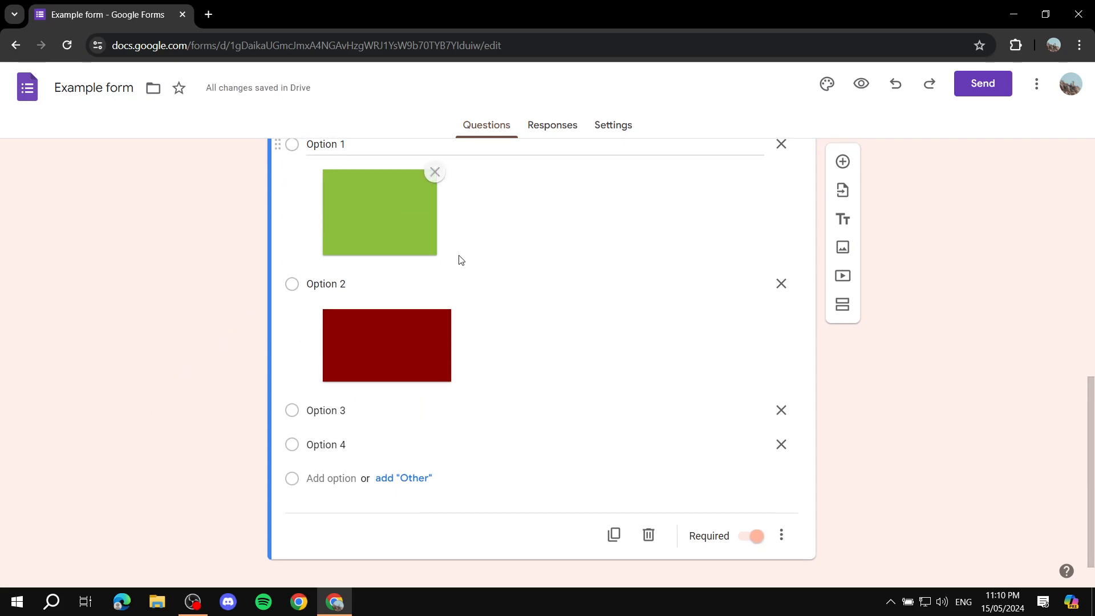
pyautogui.click(845, 309)
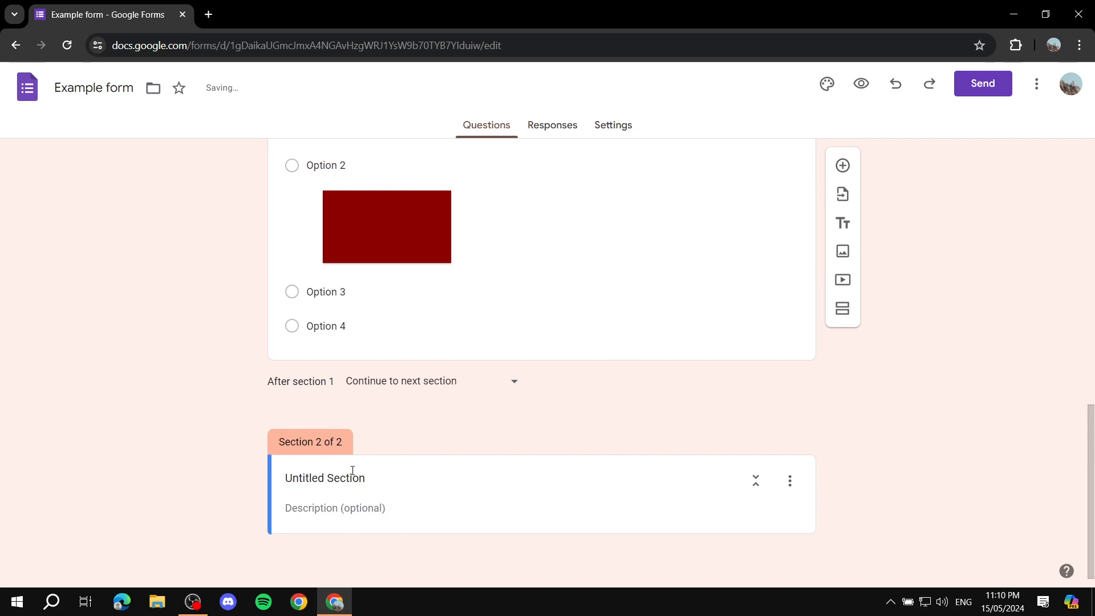
pyautogui.click(359, 474)
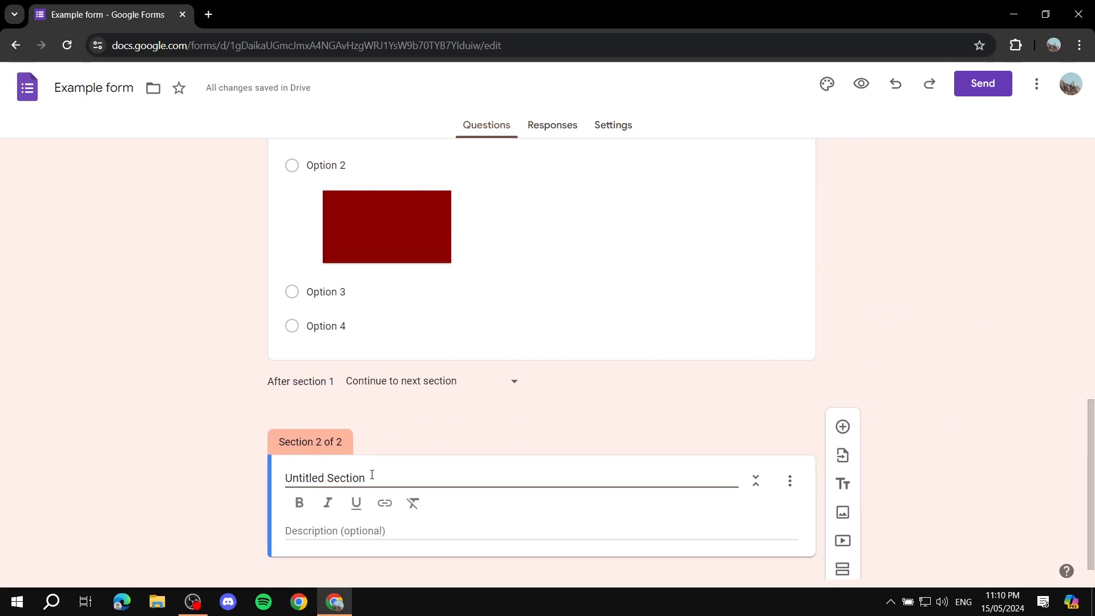
pyautogui.write('W')
pyautogui.hotkey('ctrl', 'a')
pyautogui.press('BackSpace')
pyautogui.write('D')
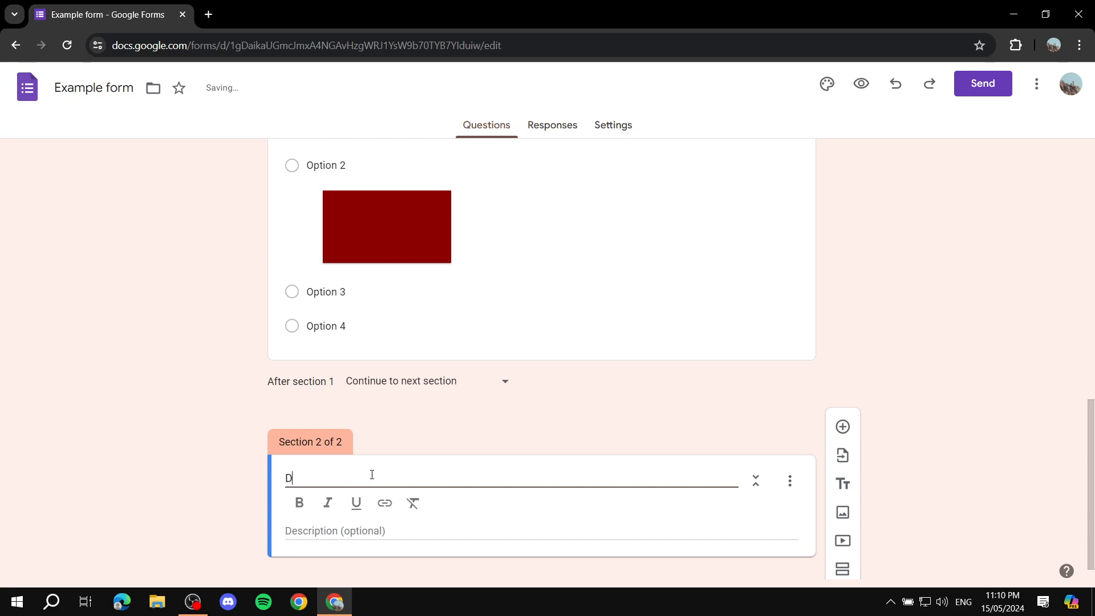
pyautogui.write('ay of')
pyautogui.press('BackSpace')
pyautogui.press('BackSpace')
pyautogui.press('BackSpace')
pyautogui.write('s')
pyautogui.click(244, 472)
# Step: Enter "Select the day and time" as the description of the Days section
pyautogui.click(497, 506)
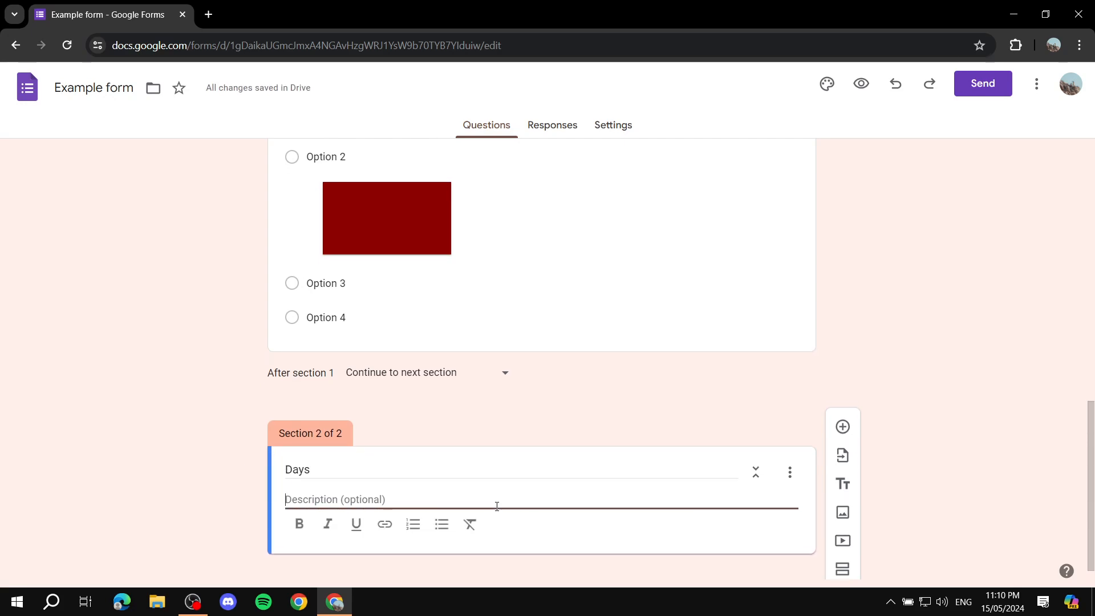
pyautogui.write('Select the day and time')
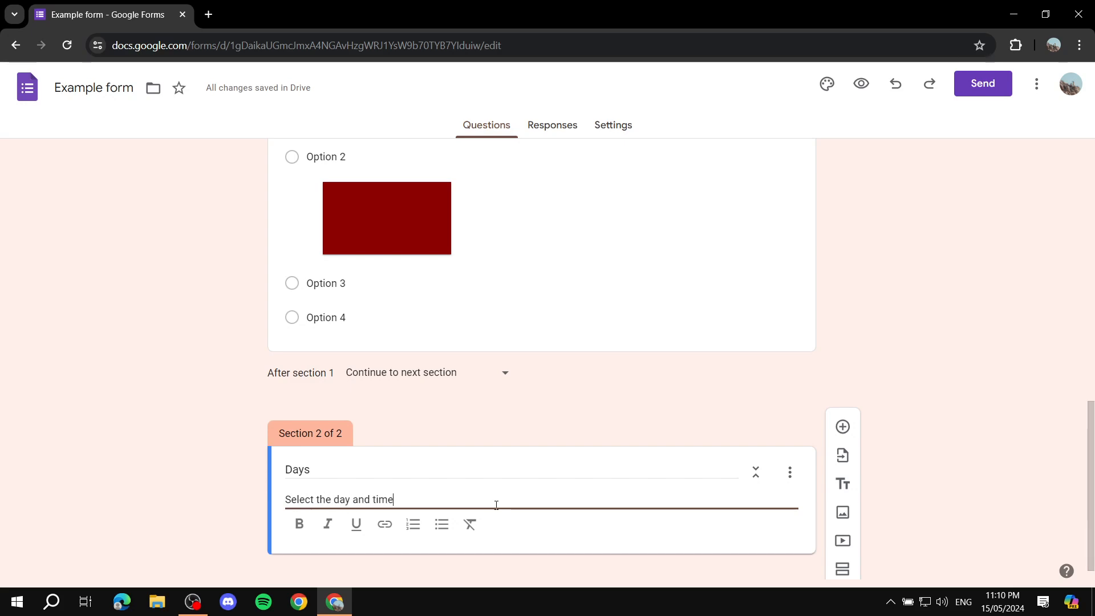
pyautogui.click(171, 473)
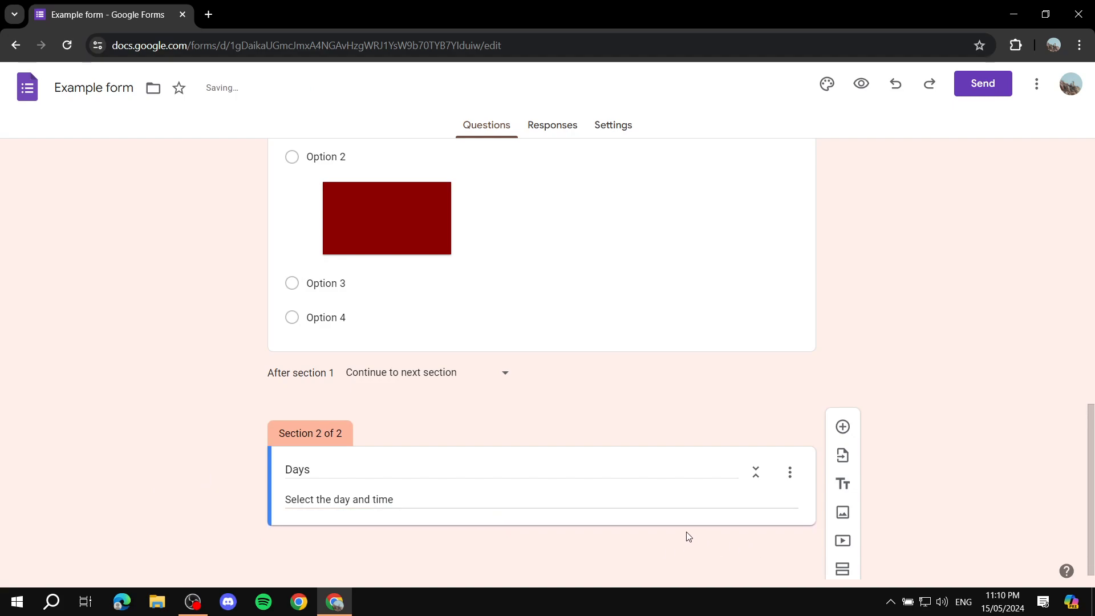
# Step: Add a multiple choice question titled "Monday" to the Days section
pyautogui.click(843, 427)
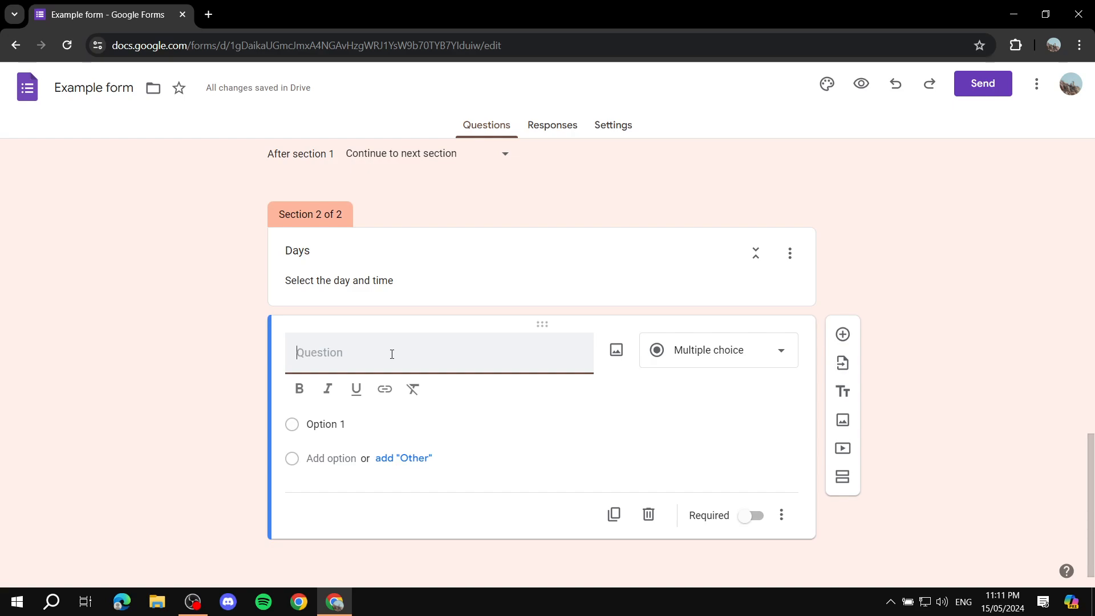
pyautogui.write('Monday')
pyautogui.click(740, 350)
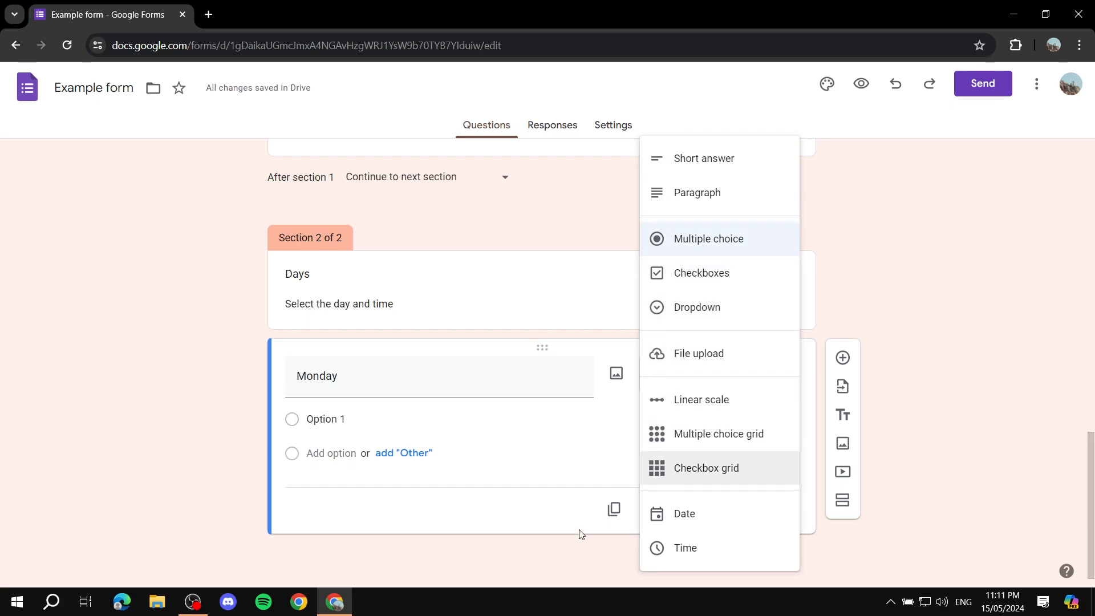
pyautogui.click(429, 536)
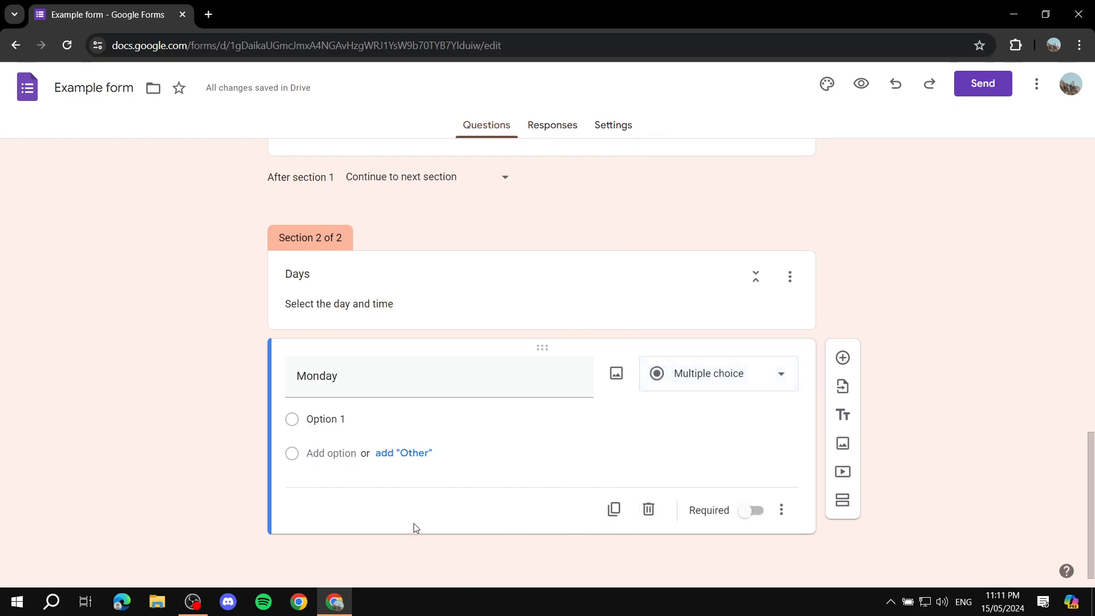
pyautogui.hotkey('ctrl', 'a')
# Step: Add a multiple choice question titled "Tuesday" and another titled "Wednes" below the Monday question
pyautogui.click(843, 358)
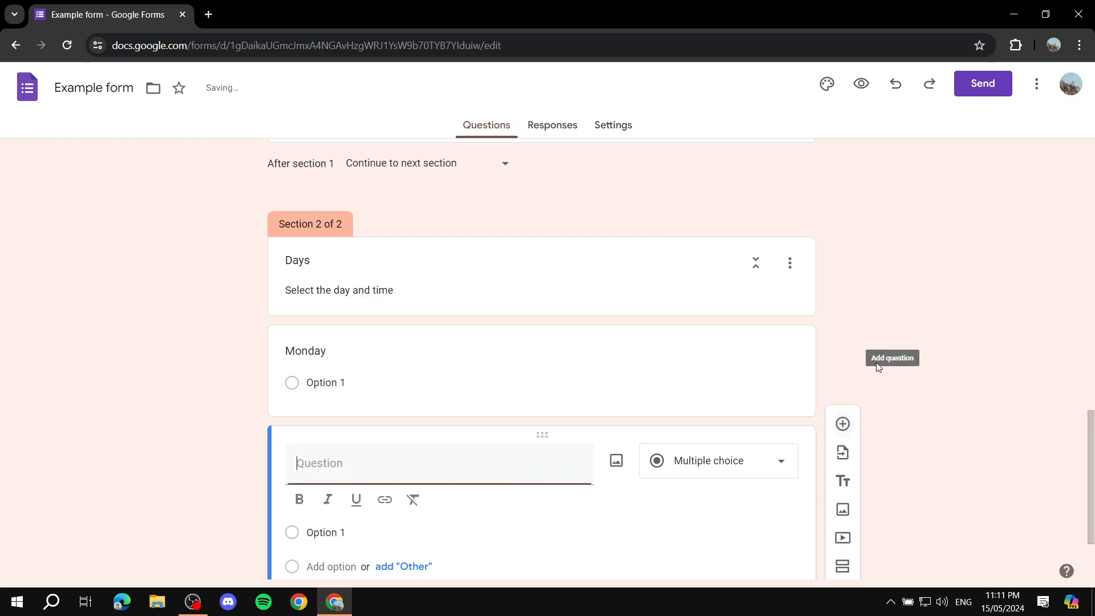
pyautogui.write('Tuesday')
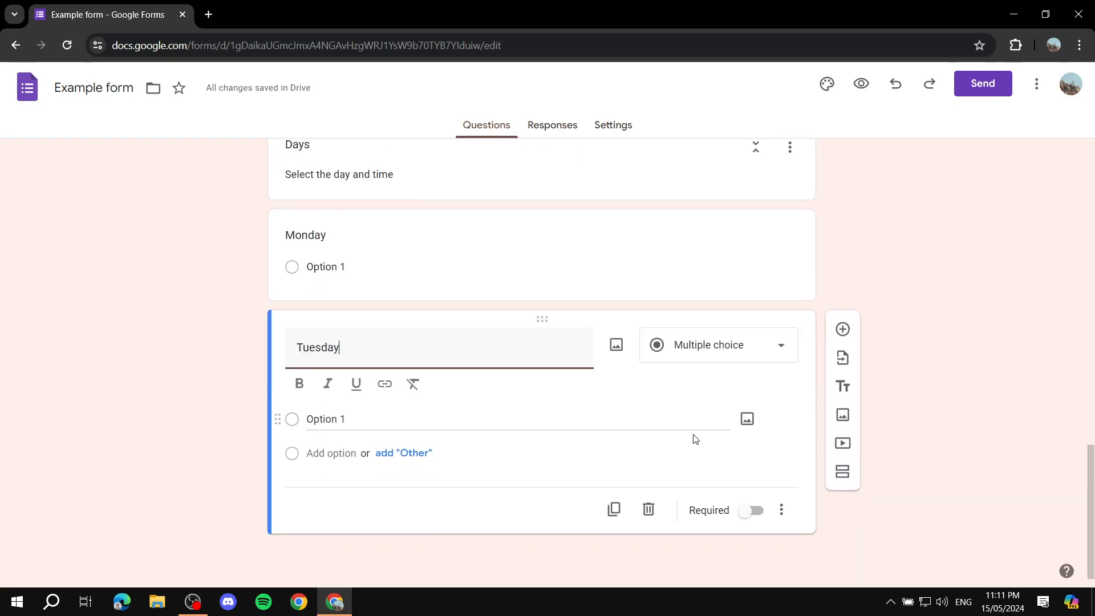
pyautogui.click(849, 332)
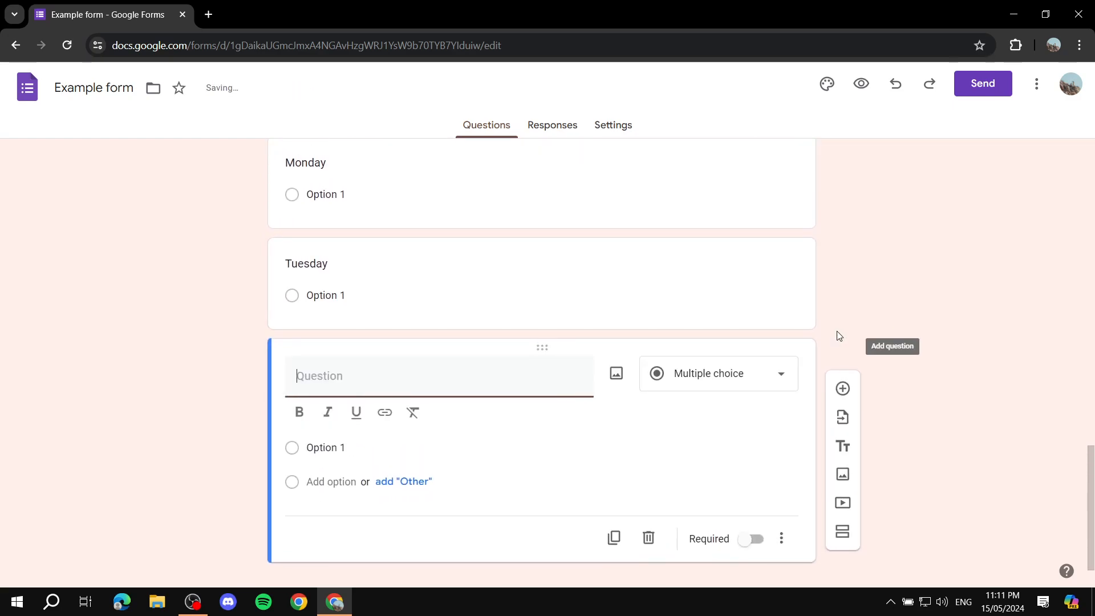
pyautogui.write('Wednes')
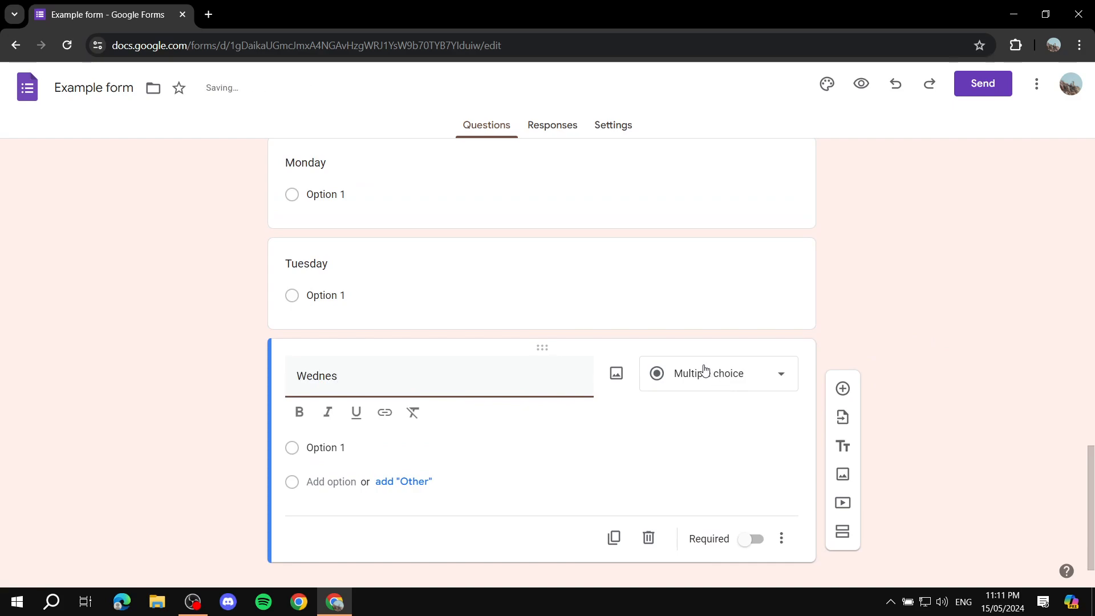
# Step: Delete the two questions below the Monday question in the Days section
pyautogui.press('BackSpace')
pyautogui.press('BackSpace')
pyautogui.press('BackSpace')
pyautogui.press('BackSpace')
pyautogui.press('BackSpace')
pyautogui.press('BackSpace')
pyautogui.click(645, 544)
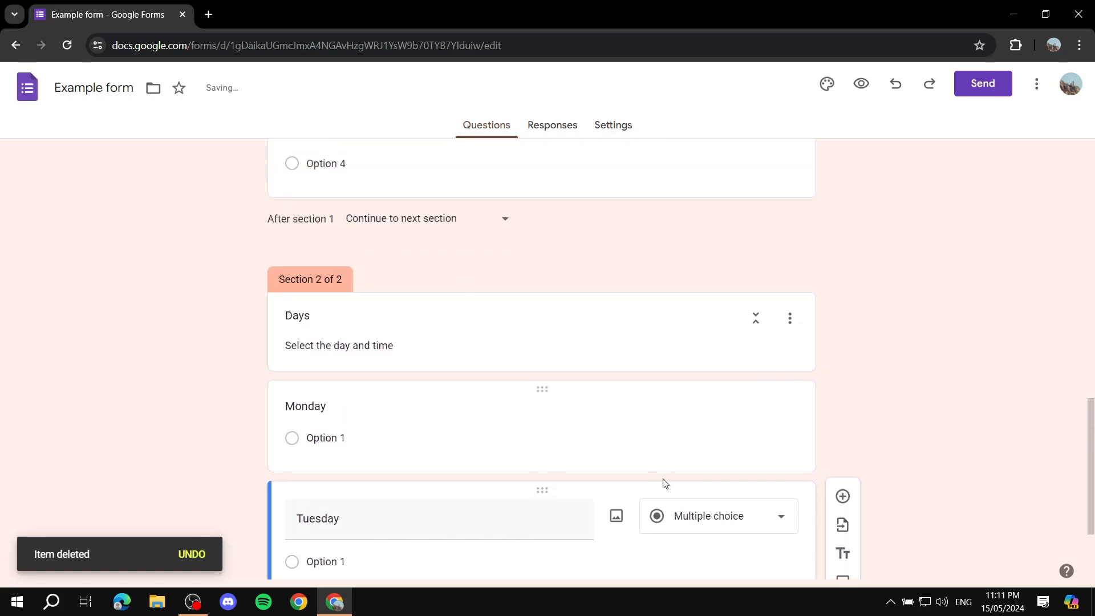
pyautogui.click(648, 509)
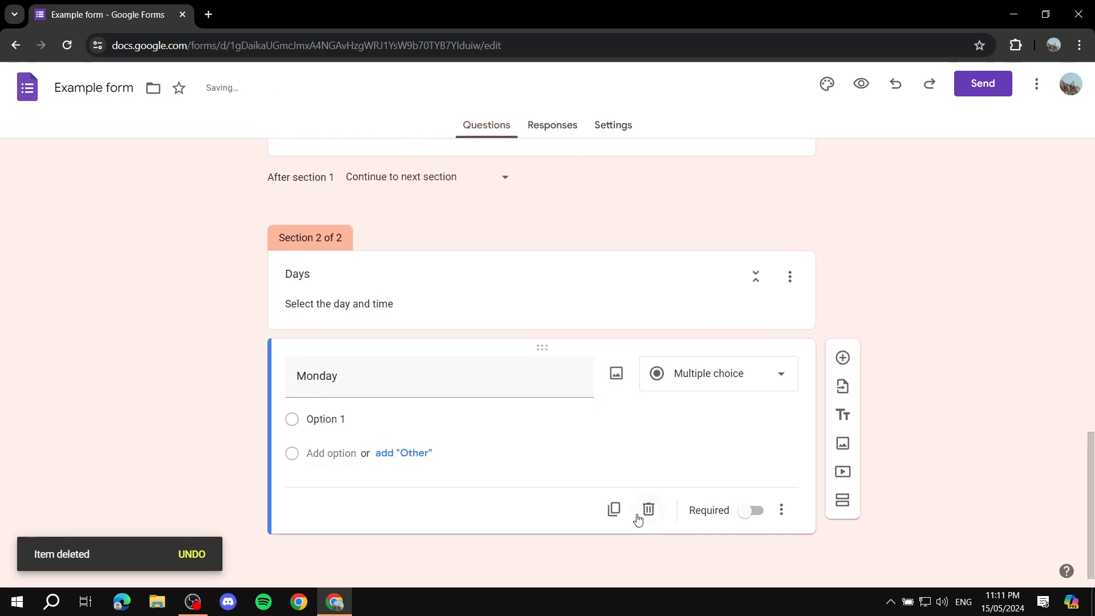
# Step: Retitle the Monday question as "Select the day"
pyautogui.doubleClick(422, 373)
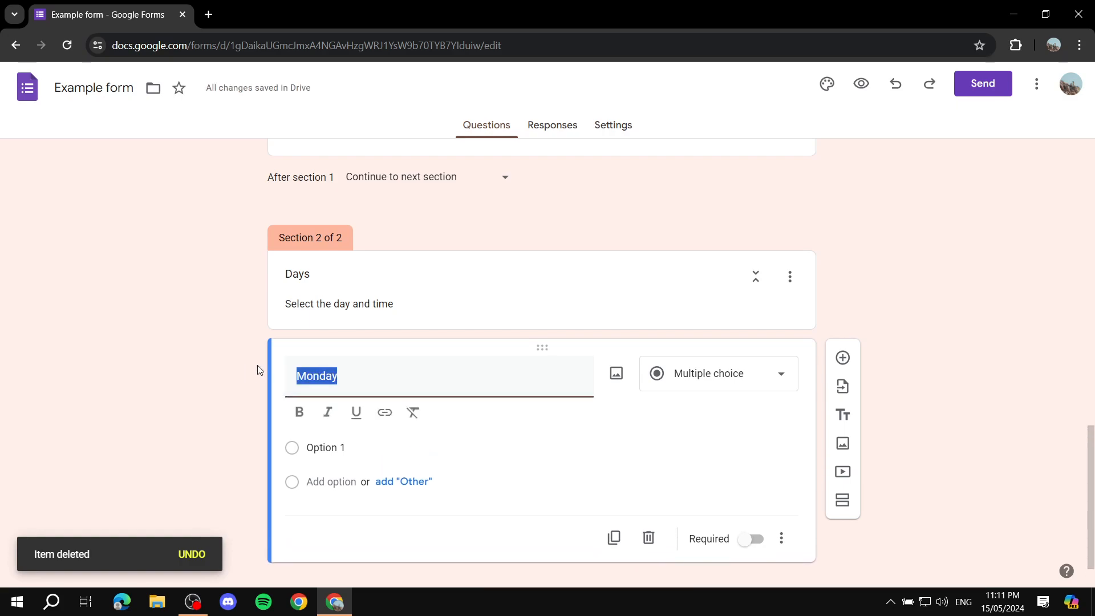
pyautogui.write('Select the day')
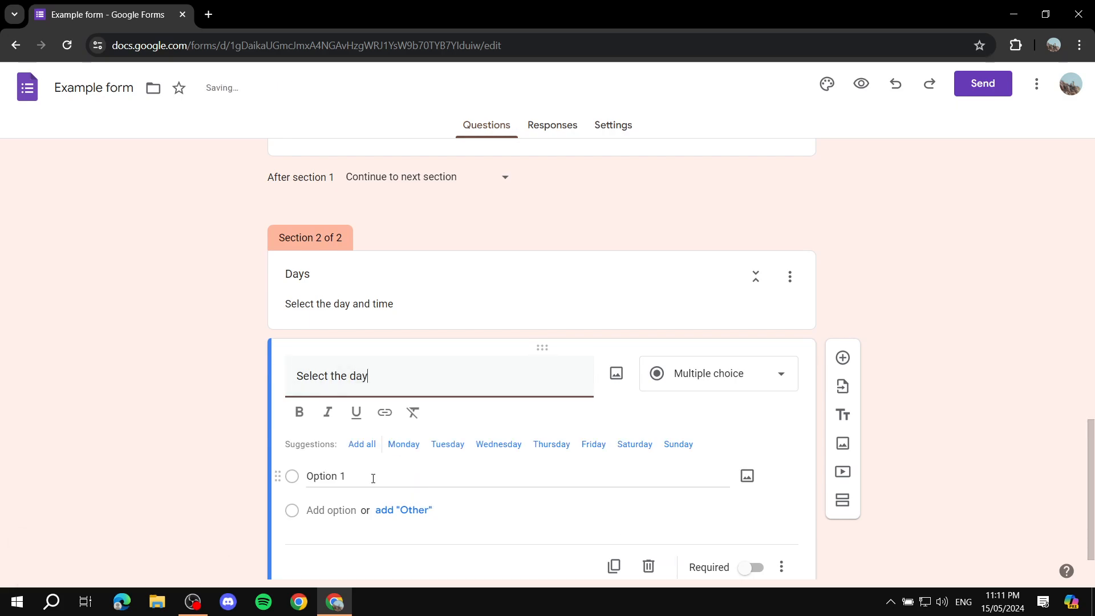
# Step: Enter "Monday" and "Tuesday" as the answer choices of the "Select the day" question
pyautogui.click(372, 477)
pyautogui.write('Monday')
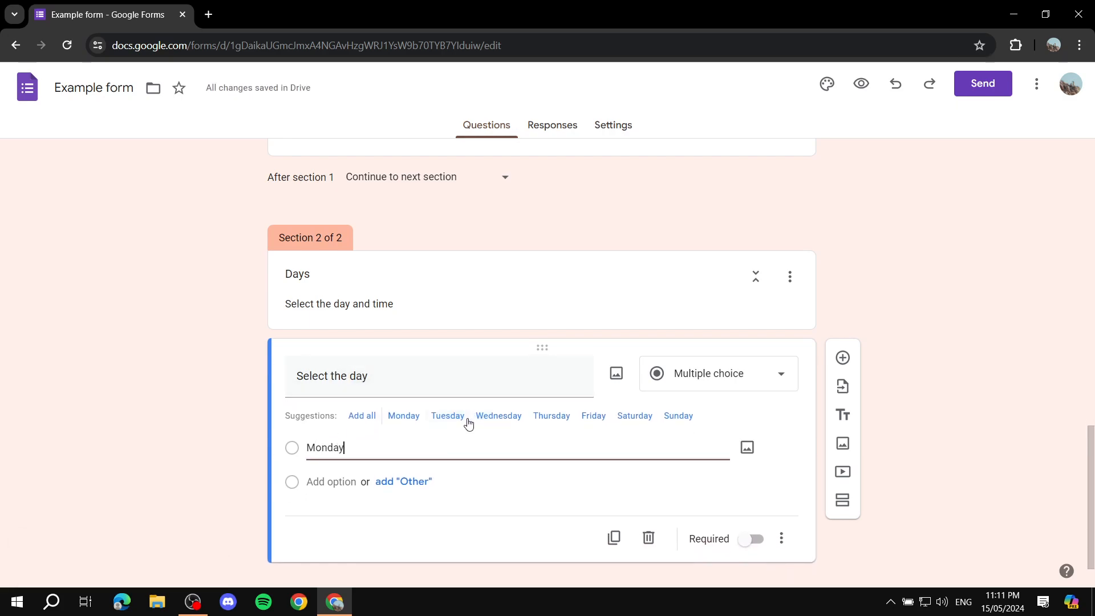
pyautogui.click(342, 481)
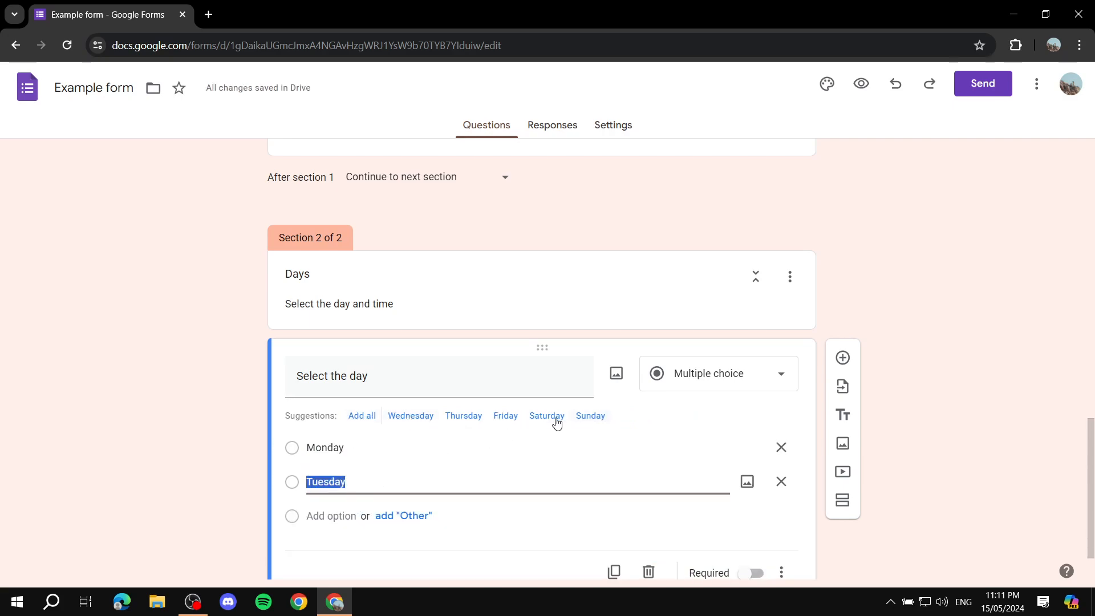
# Step: Add all suggested weekdays as choices of the "Select the day" question, and remove Saturday and Sunday
pyautogui.click(365, 416)
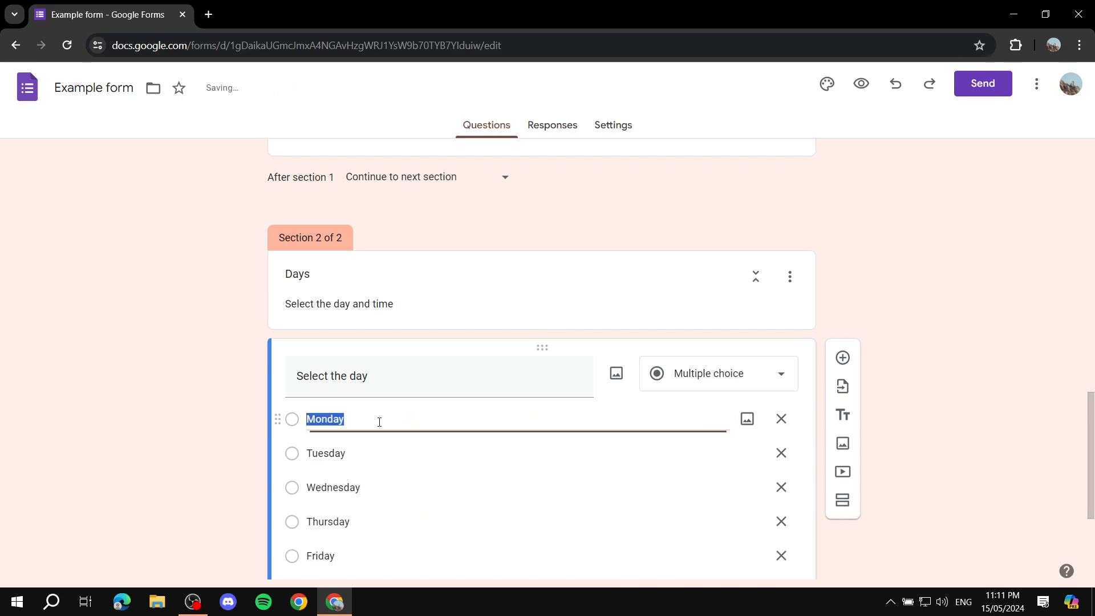
pyautogui.scroll(-4, 376, 434)
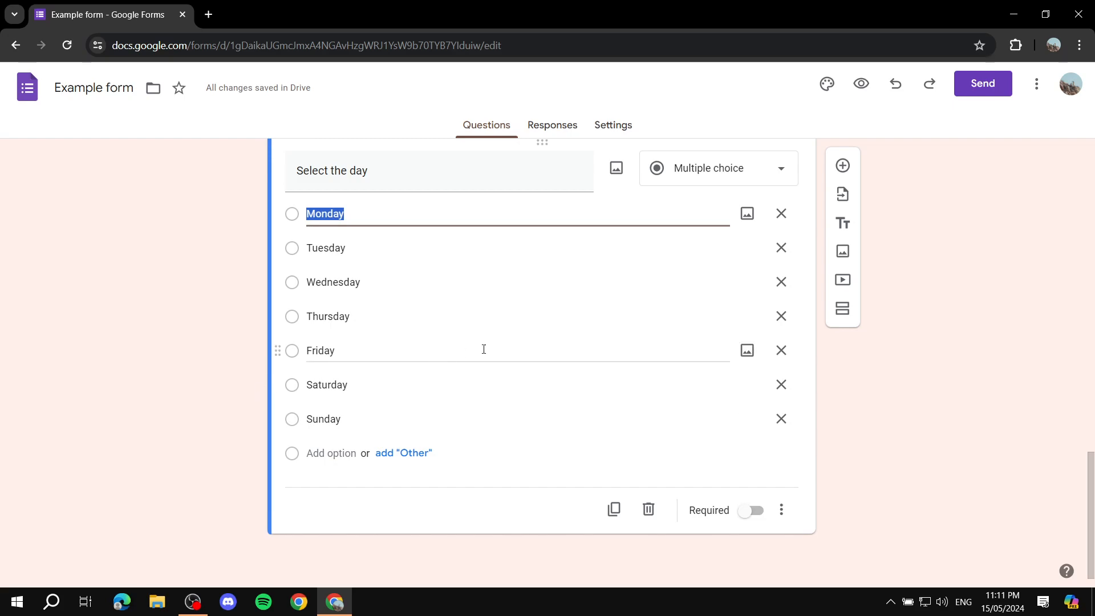
pyautogui.click(782, 385)
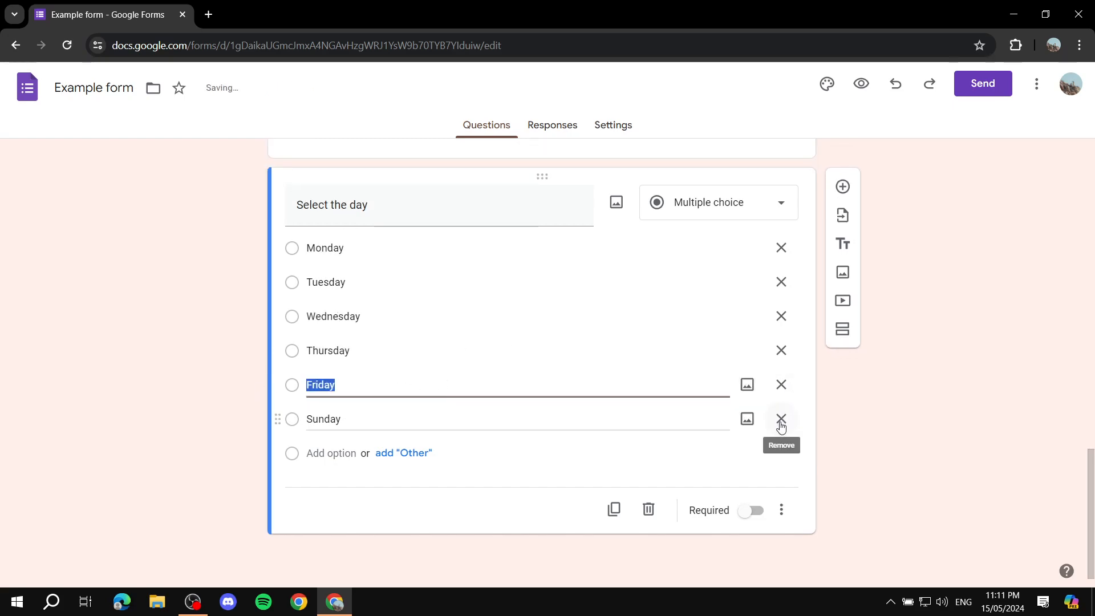
pyautogui.click(781, 423)
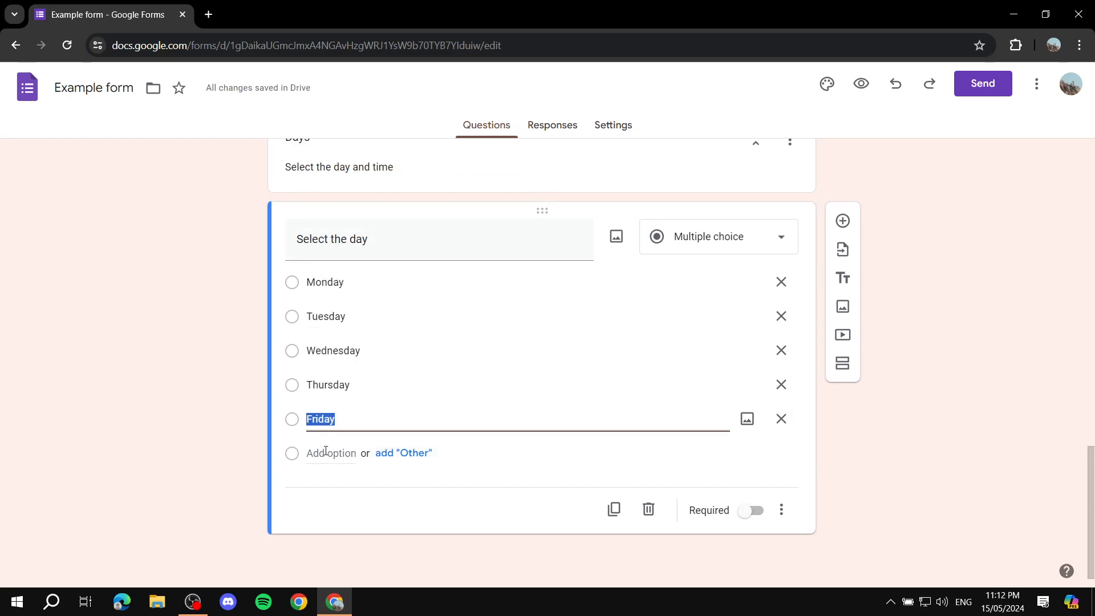
pyautogui.click(184, 454)
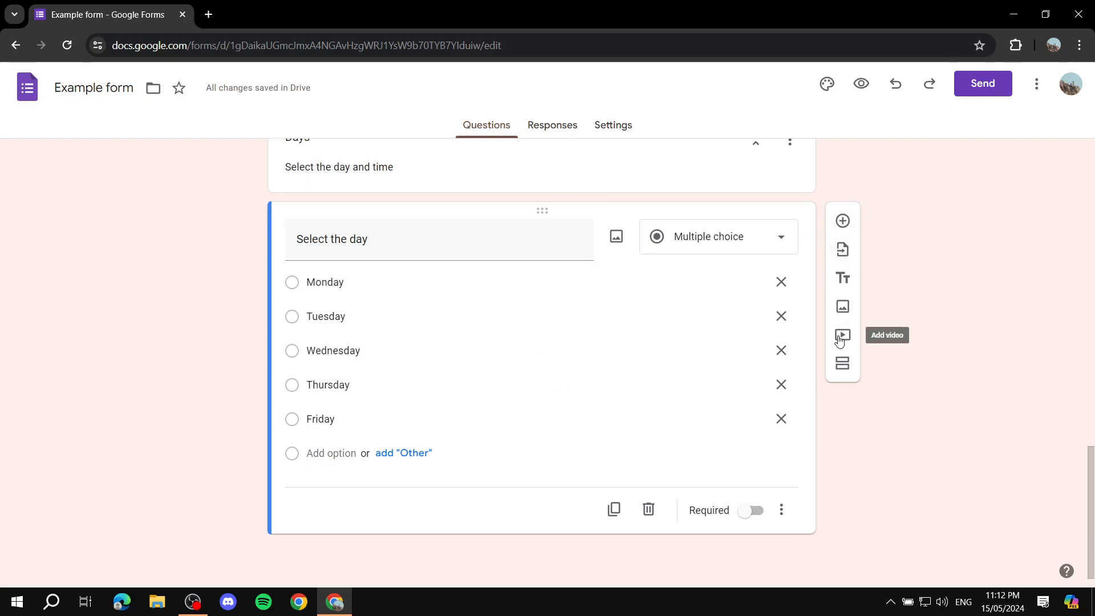
# Step: Add a new section after the Days section and title it "Time of day"
pyautogui.click(842, 364)
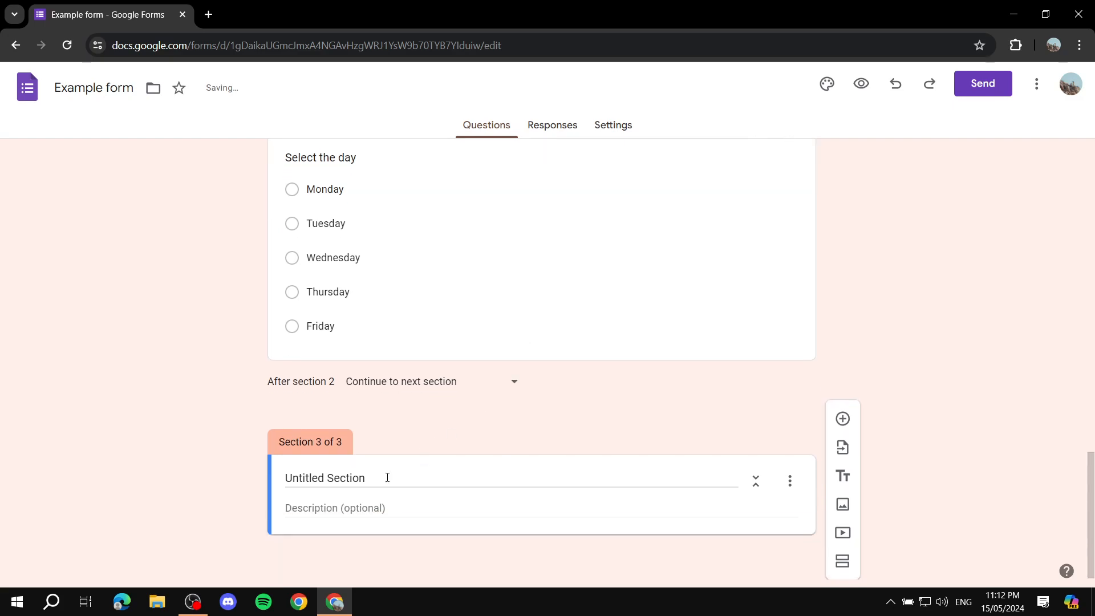
pyautogui.click(389, 477)
pyautogui.tripleClick(388, 476)
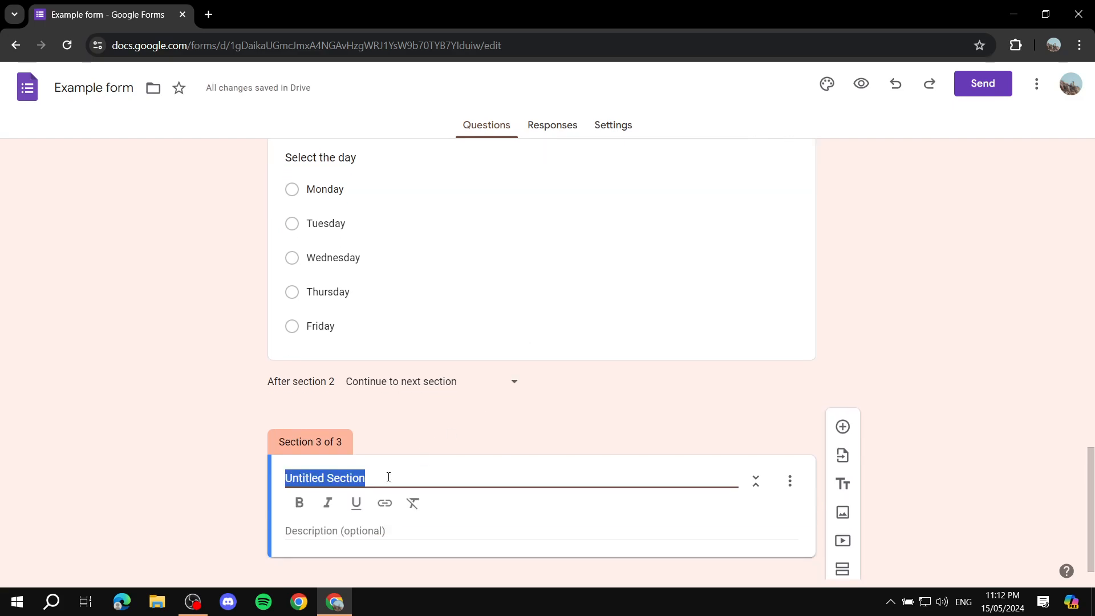
pyautogui.write('Time of day')
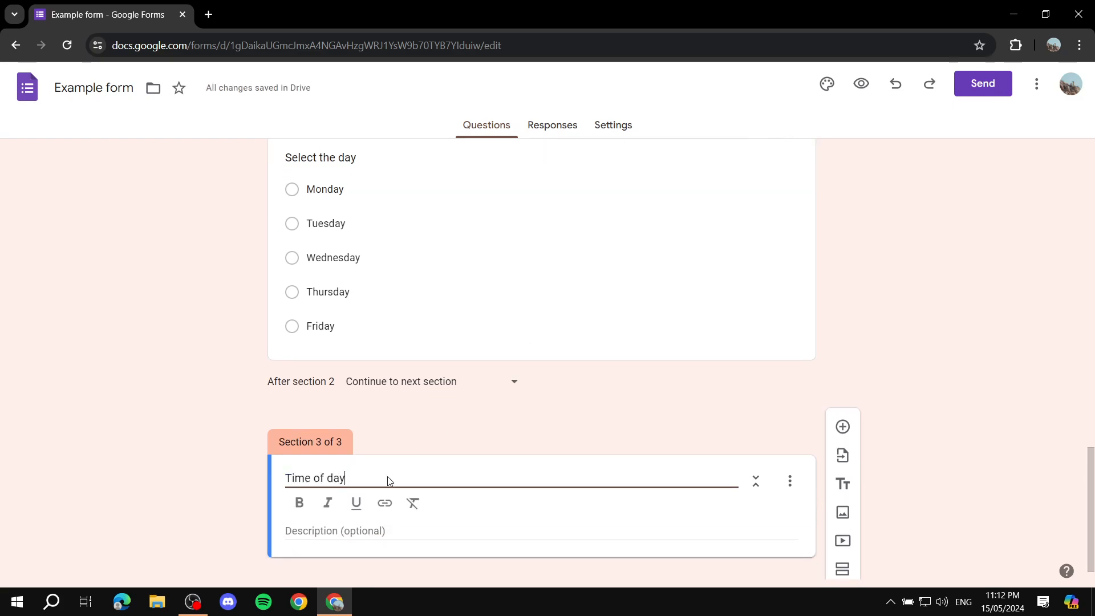
pyautogui.scroll(-1, 409, 496)
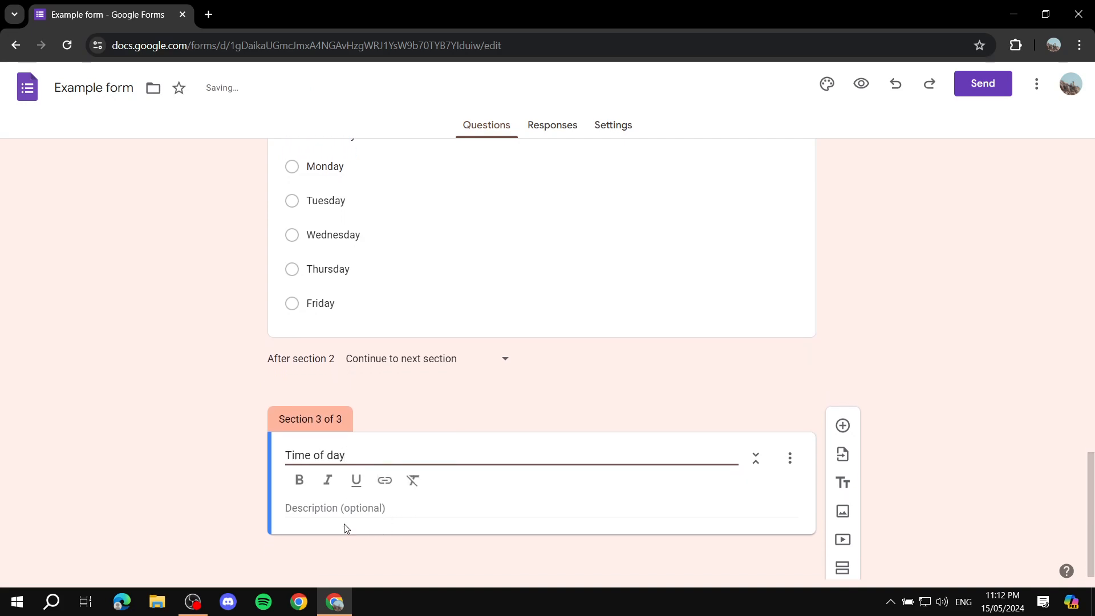
pyautogui.click(229, 516)
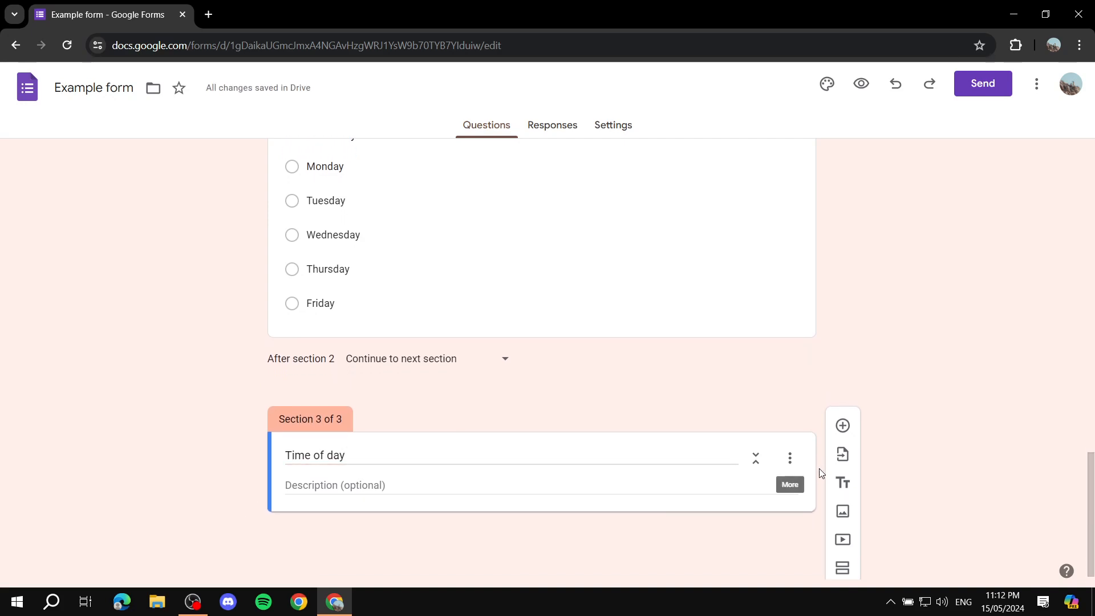
# Step: Add a multiple choice question titled "Time of day" to the Time of day section
pyautogui.click(844, 426)
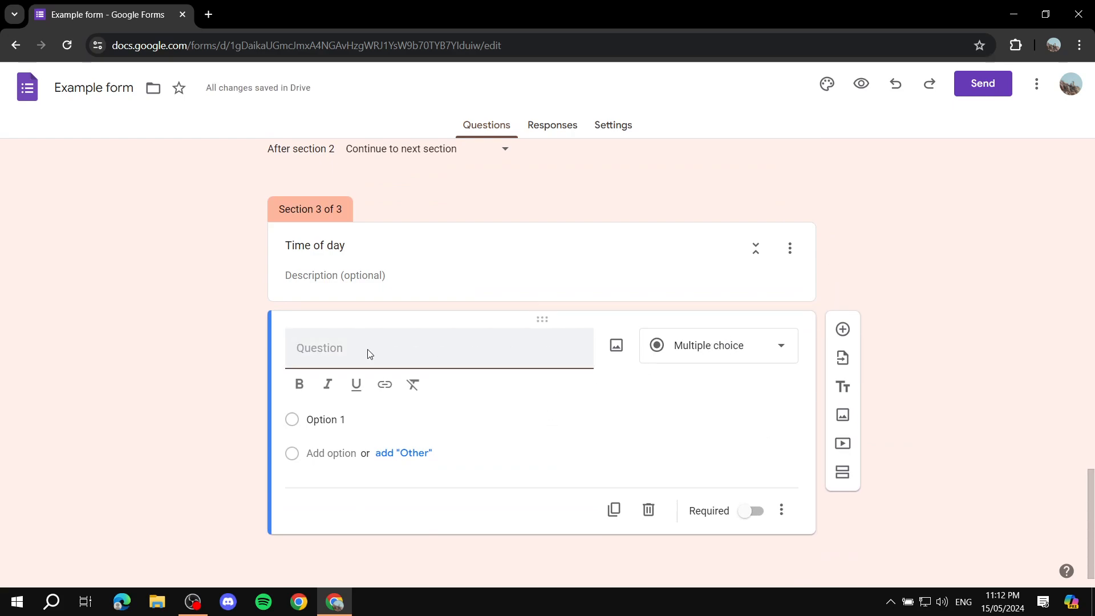
pyautogui.write('12')
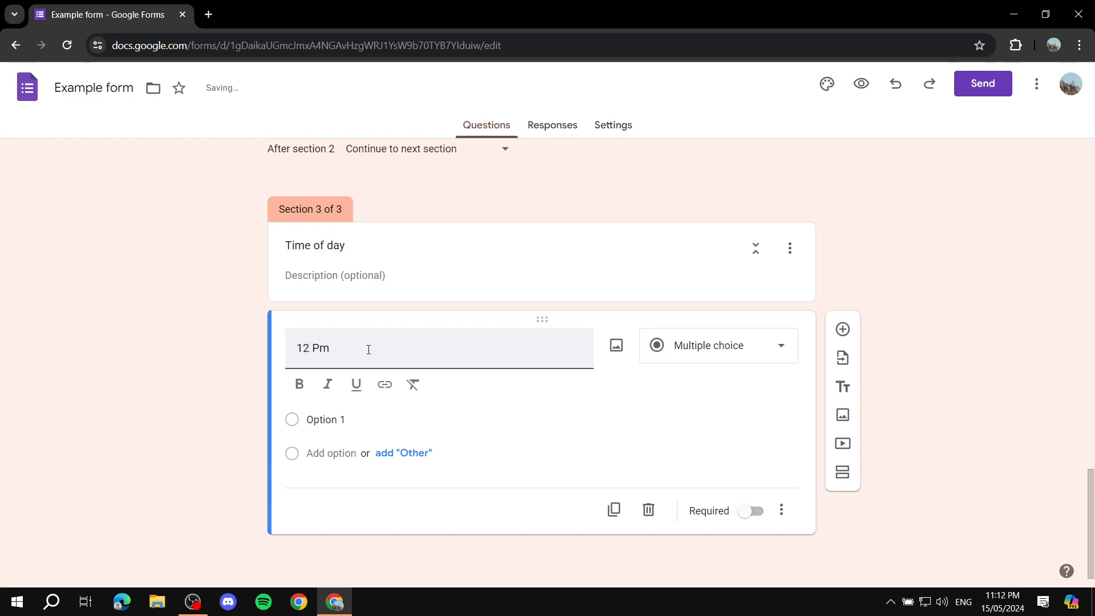
pyautogui.write(' PM')
pyautogui.moveTo(354, 351); pyautogui.dragTo(186, 356)
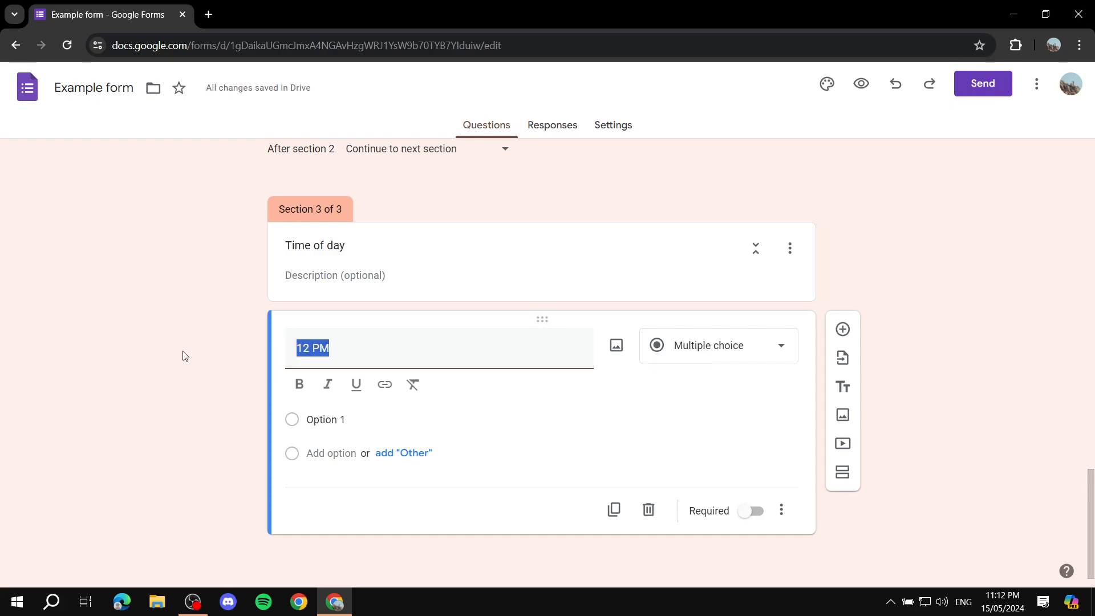
pyautogui.write('Time of day')
# Step: Enter "12 PM", "2 PM" and "4 PM" as the answer choices of the "Time of day" question
pyautogui.click(369, 429)
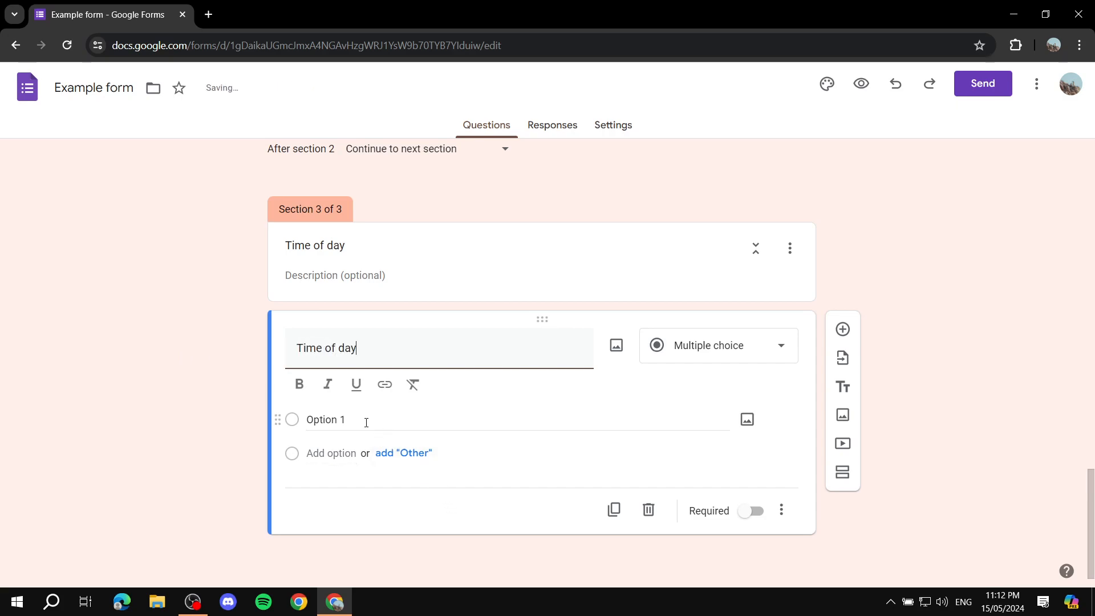
pyautogui.write('12 PM')
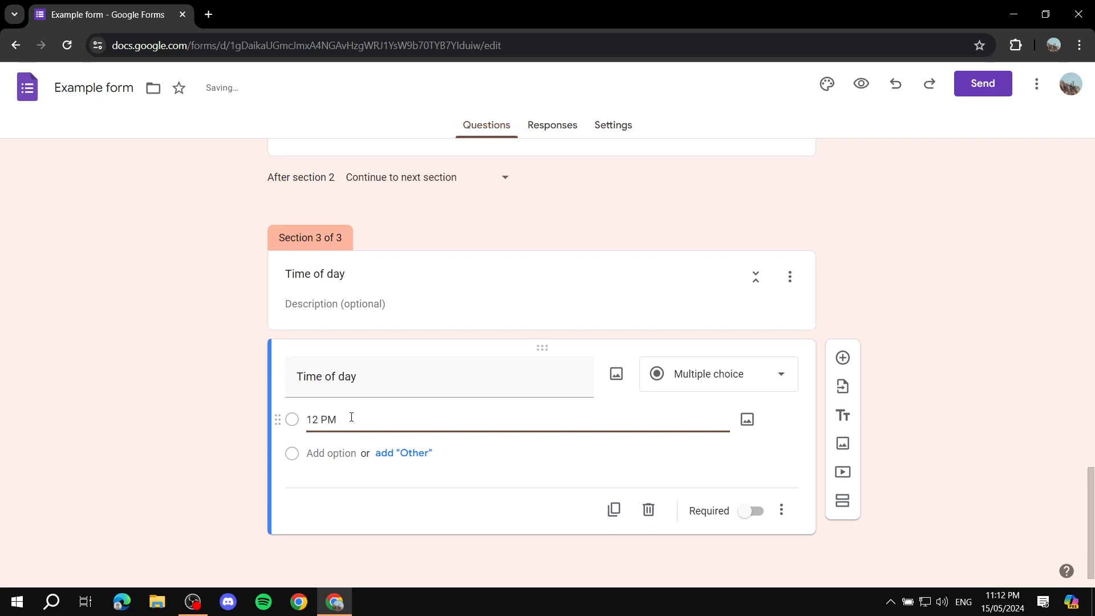
pyautogui.click(311, 453)
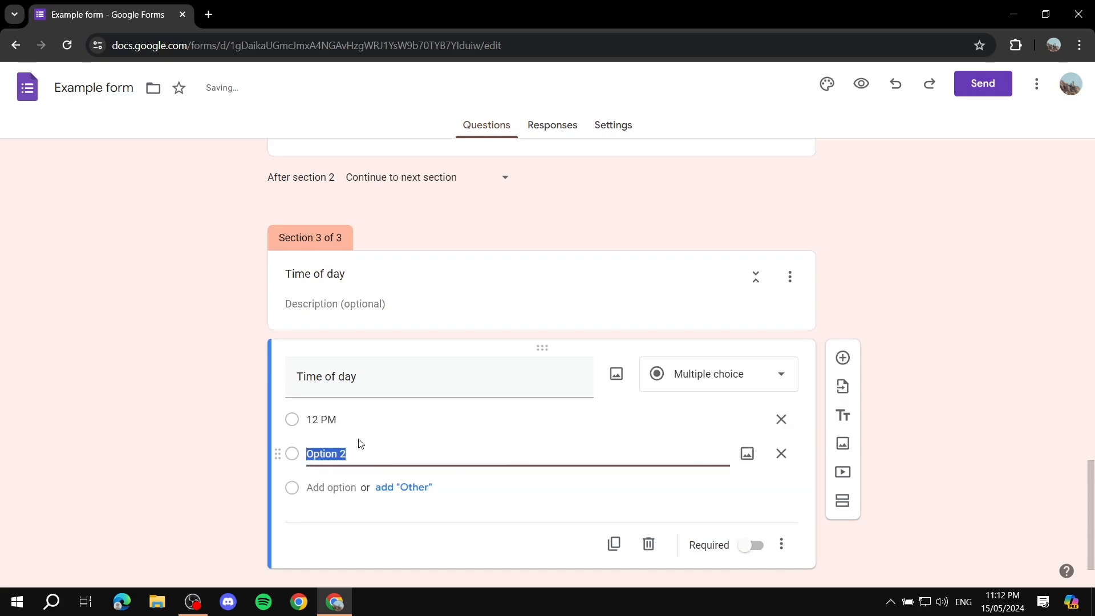
pyautogui.write('2 PM')
pyautogui.click(330, 487)
pyautogui.write('4 PM')
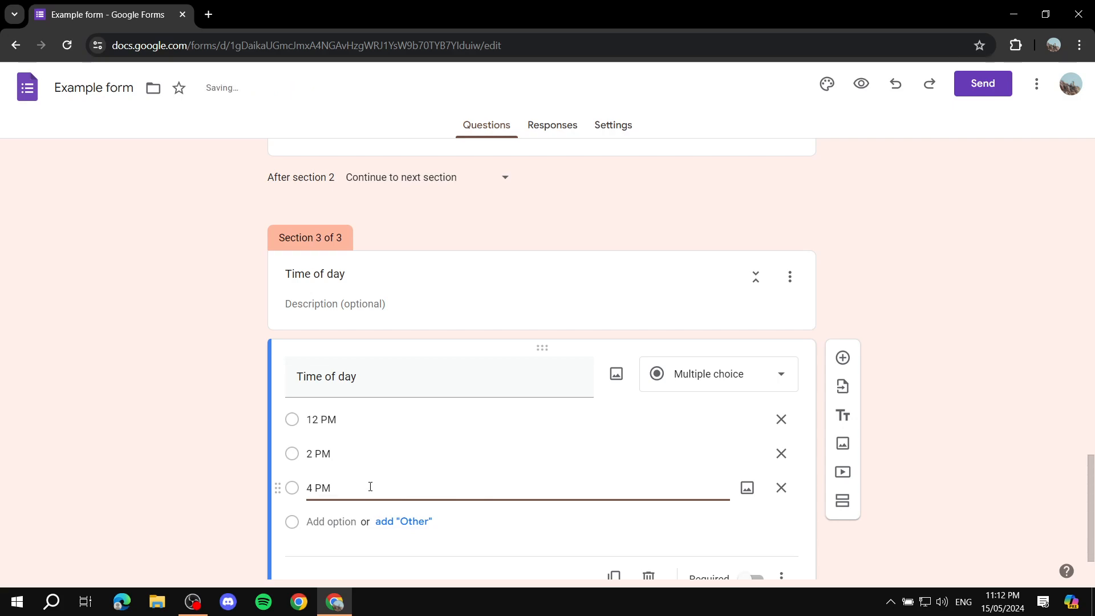
pyautogui.click(232, 458)
# Step: Make the "Time of day" and "Select the day" questions required
pyautogui.scroll(-1, 371, 396)
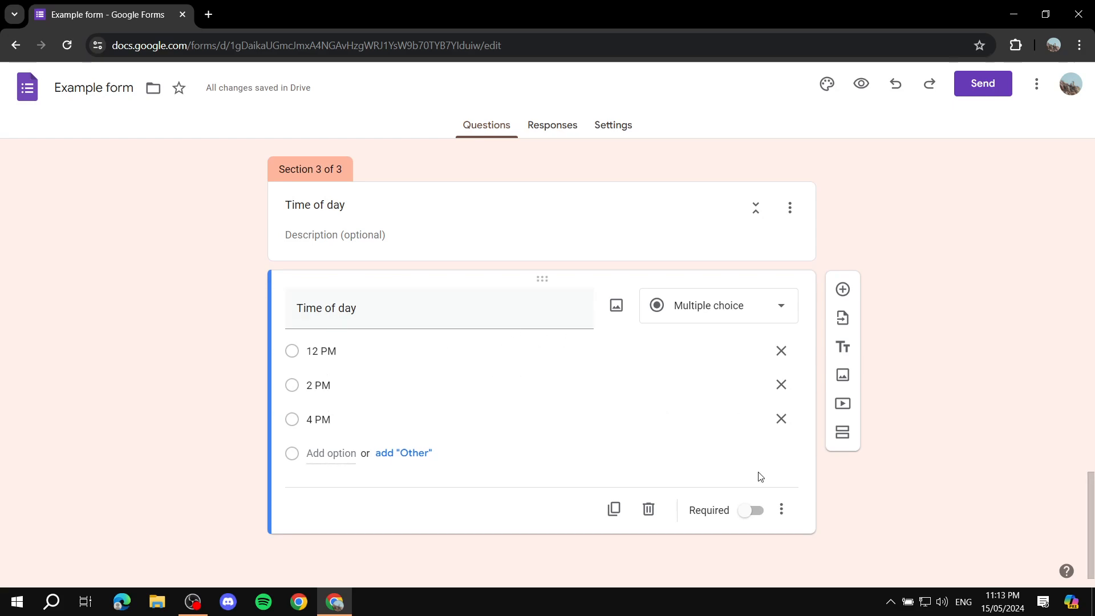
pyautogui.click(750, 509)
pyautogui.scroll(6, 702, 477)
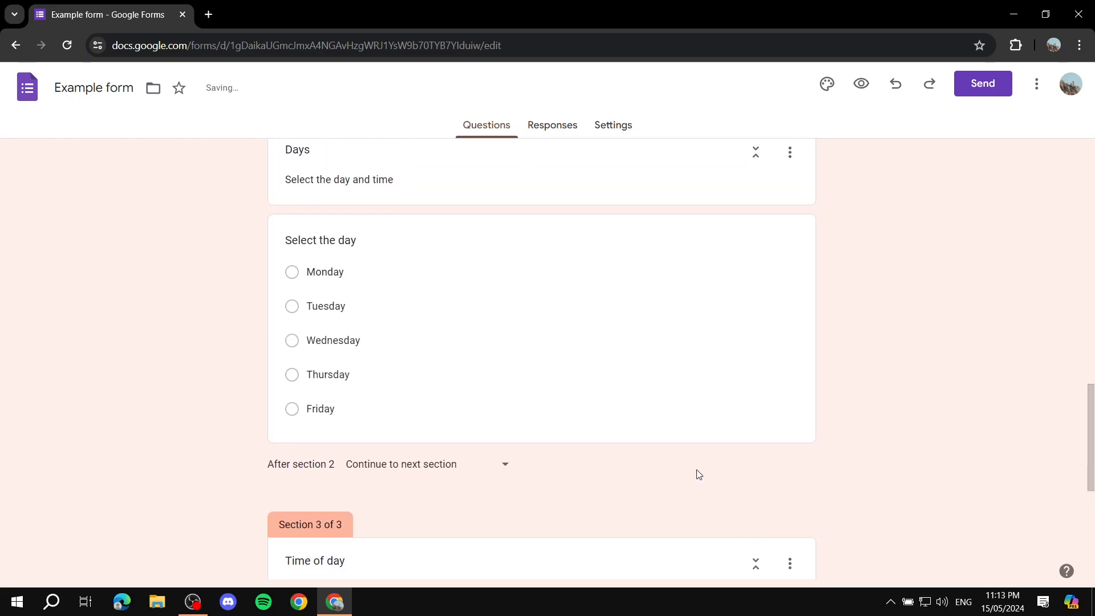
pyautogui.click(647, 404)
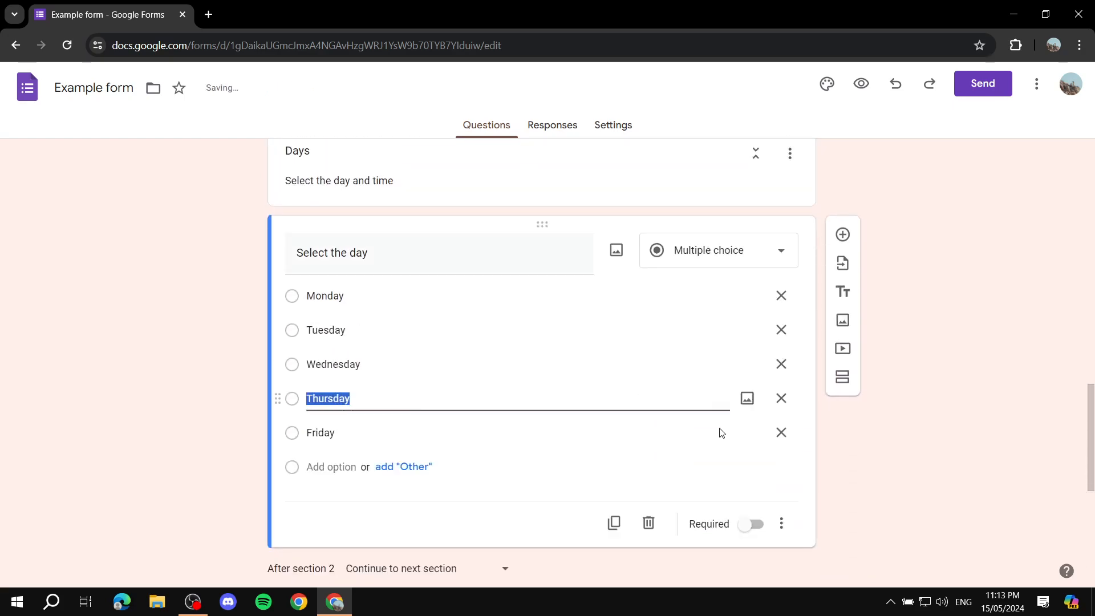
pyautogui.click(754, 525)
# Step: Review the questions in all three sections of the form, and look at its responses and settings pages
pyautogui.scroll(15, 427, 258)
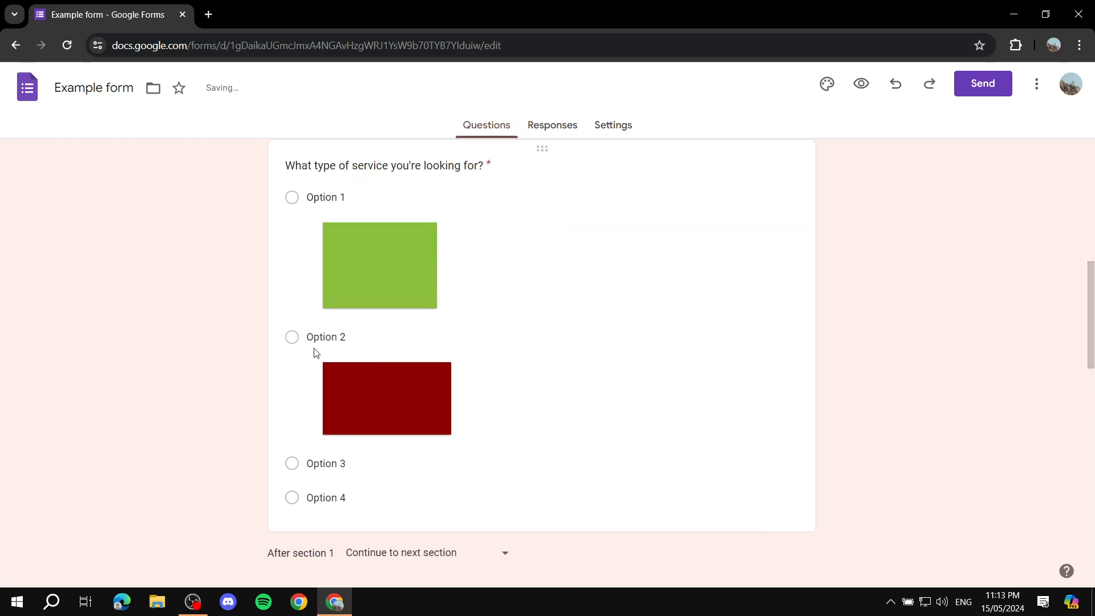
pyautogui.scroll(-2, 332, 381)
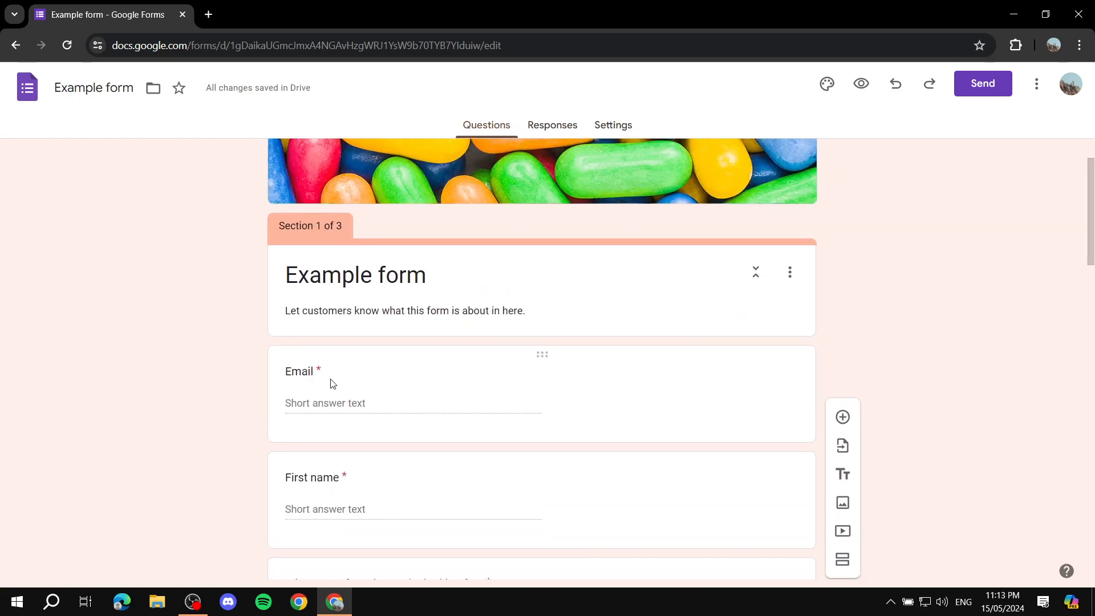
pyautogui.scroll(-10, 348, 366)
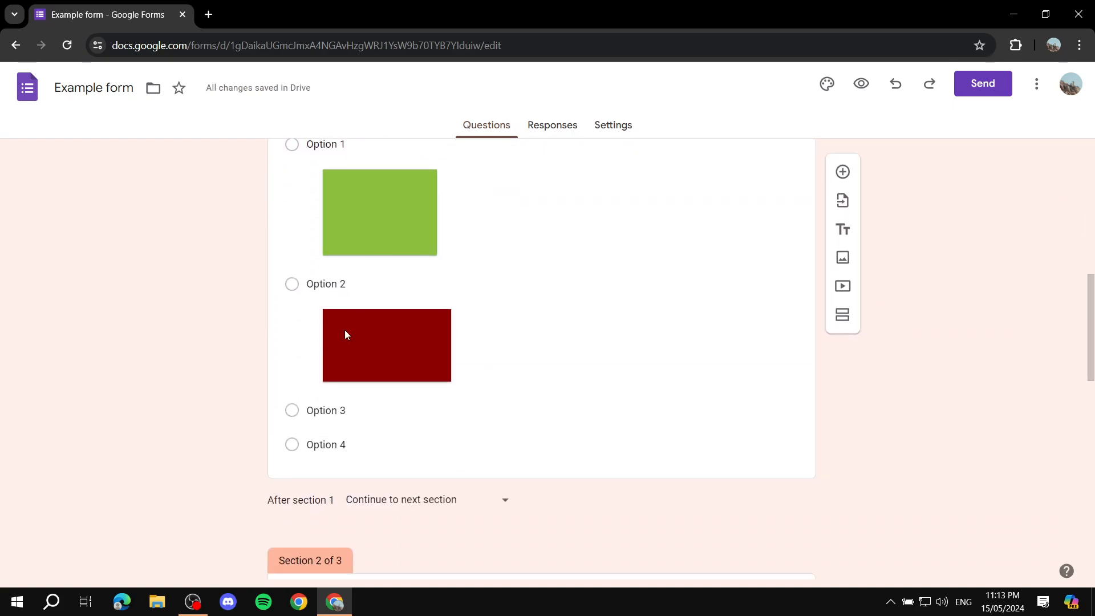
pyautogui.scroll(-3, 407, 321)
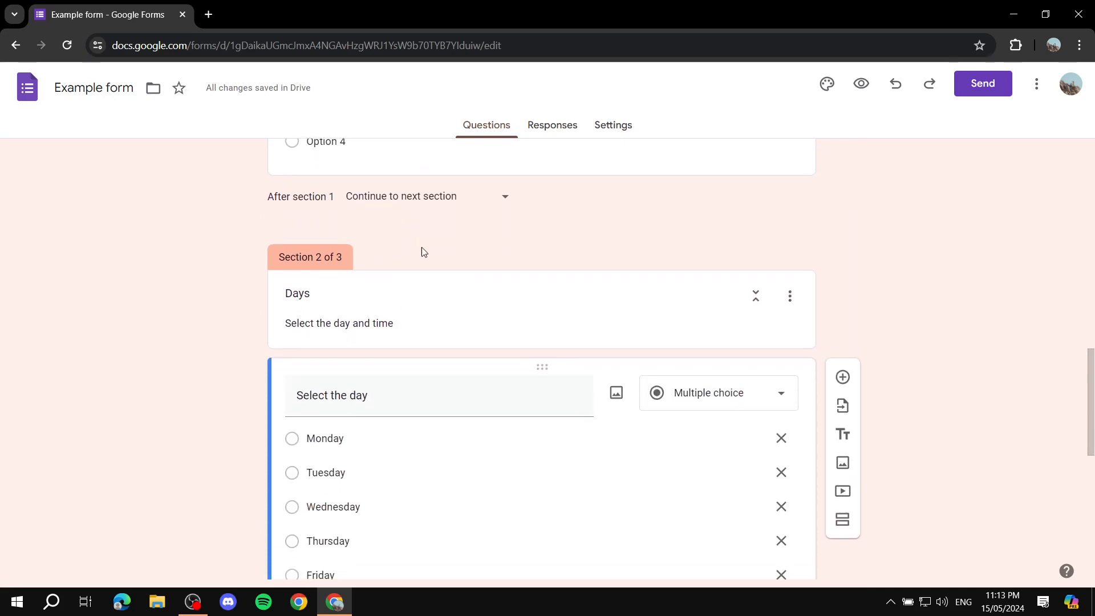
pyautogui.scroll(-5, 399, 303)
pyautogui.scroll(3, 410, 297)
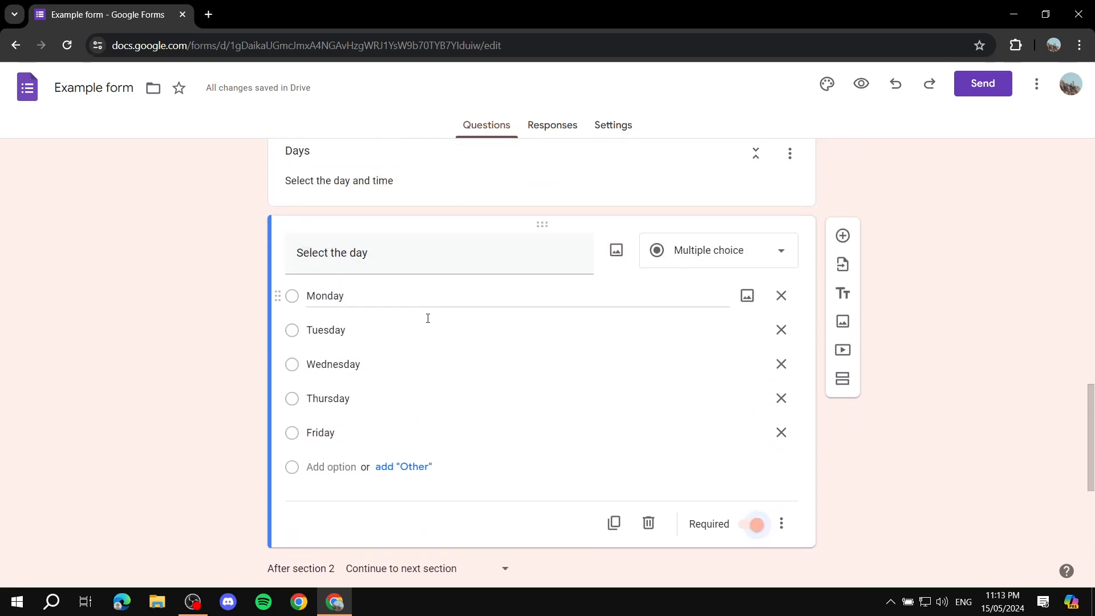
pyautogui.scroll(-6, 456, 382)
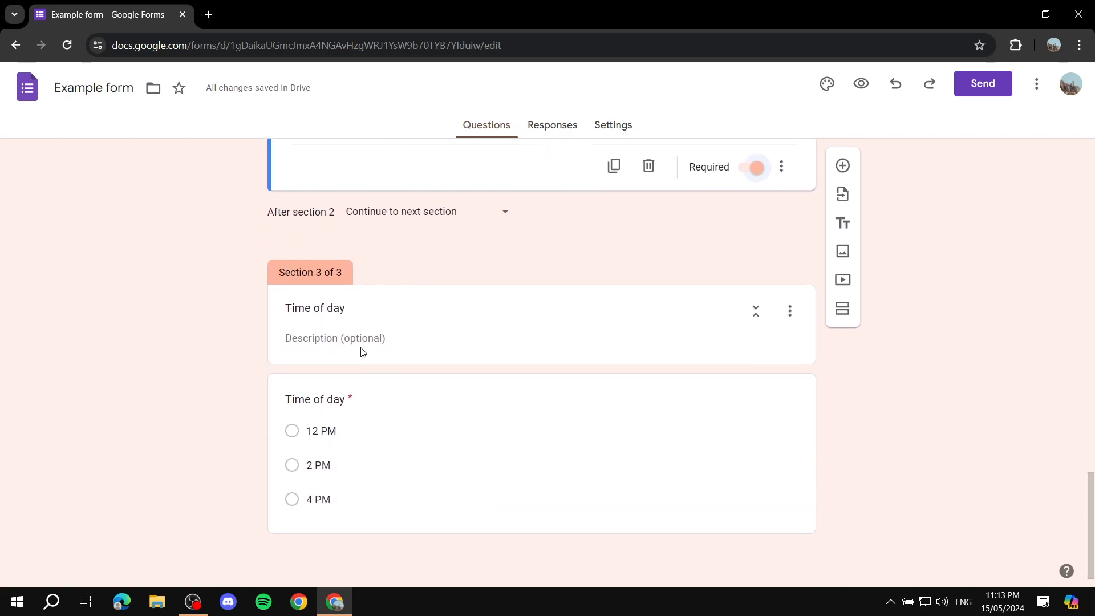
pyautogui.scroll(20, 585, 488)
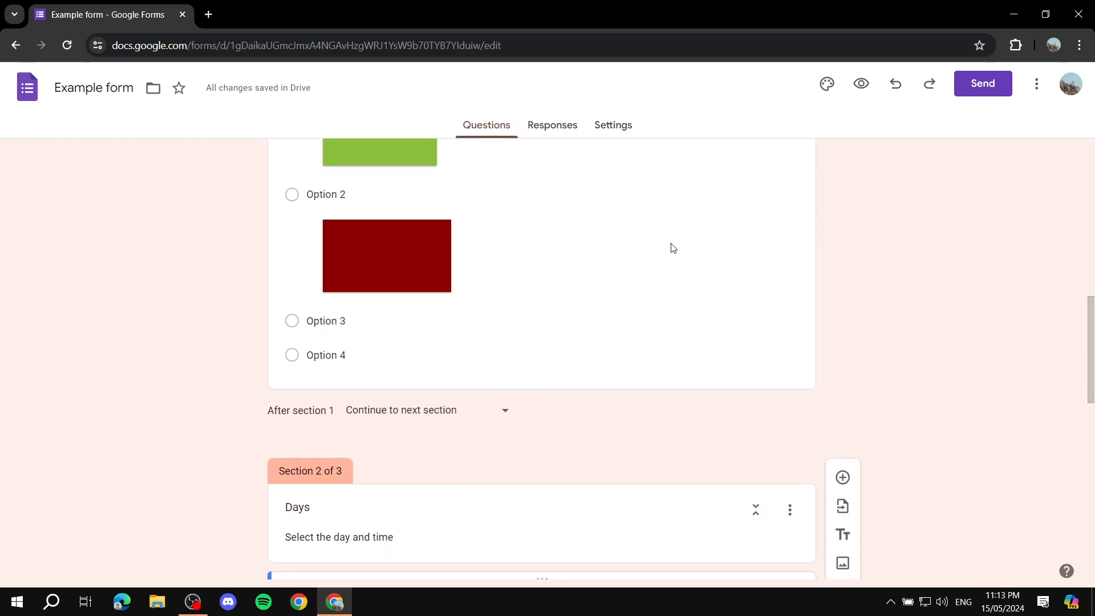
pyautogui.click(562, 125)
pyautogui.click(626, 127)
pyautogui.click(482, 126)
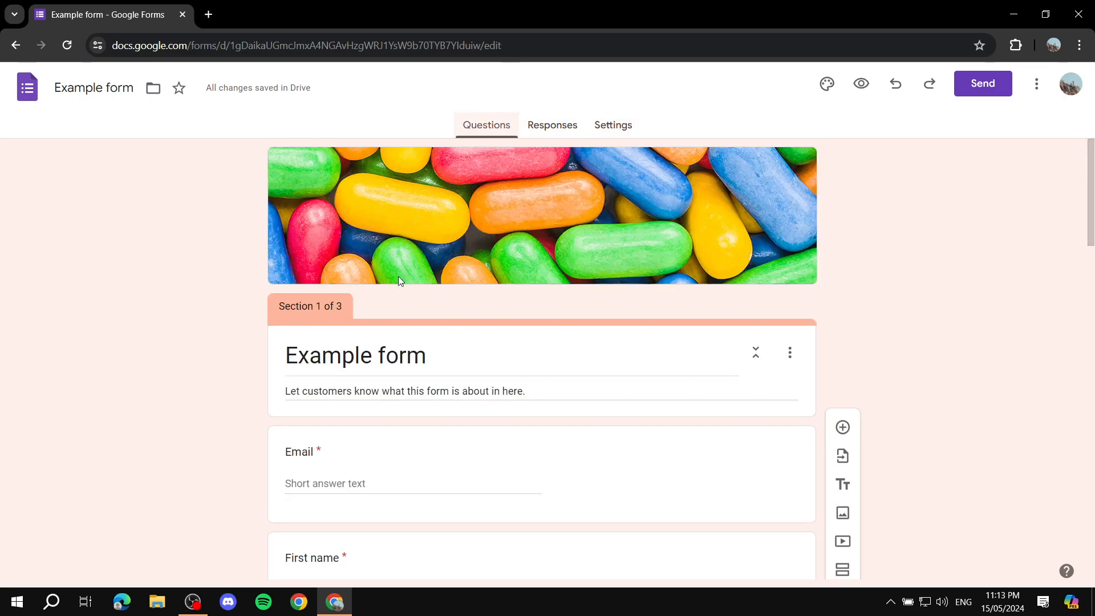
pyautogui.scroll(-15, 391, 263)
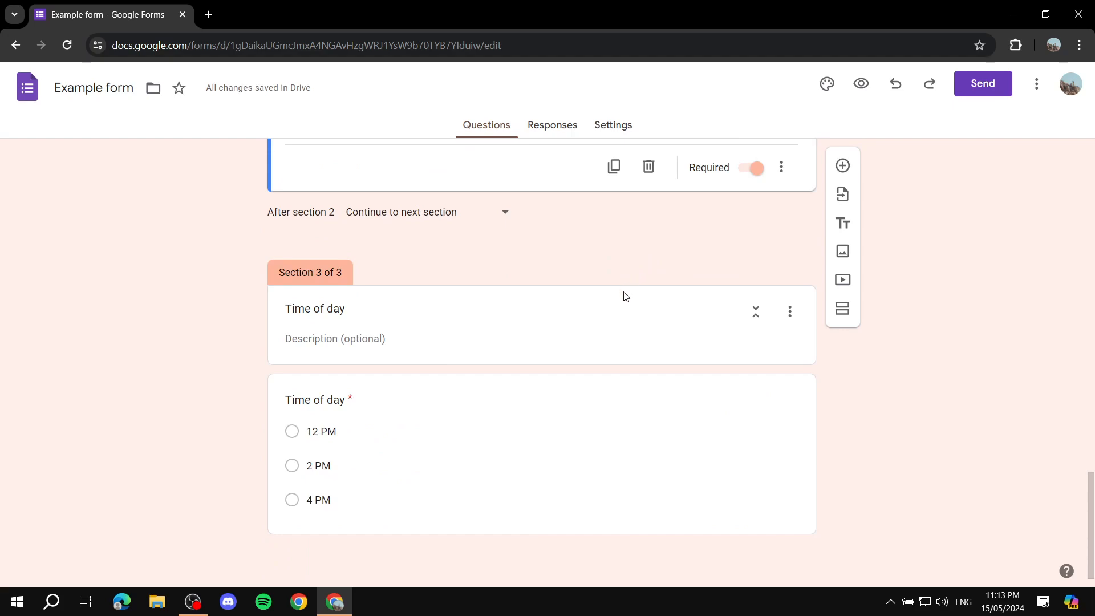
pyautogui.scroll(1, 625, 298)
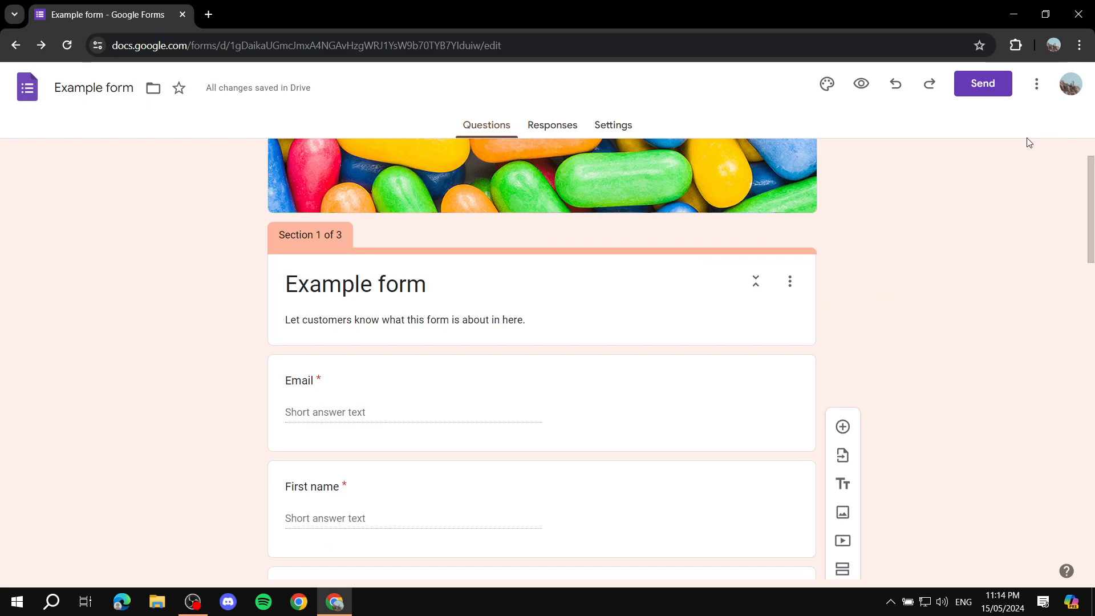
# Step: Copy the form's embed HTML code from the sending options and close the Send form dialog
pyautogui.scroll(1, 1039, 143)
pyautogui.click(993, 83)
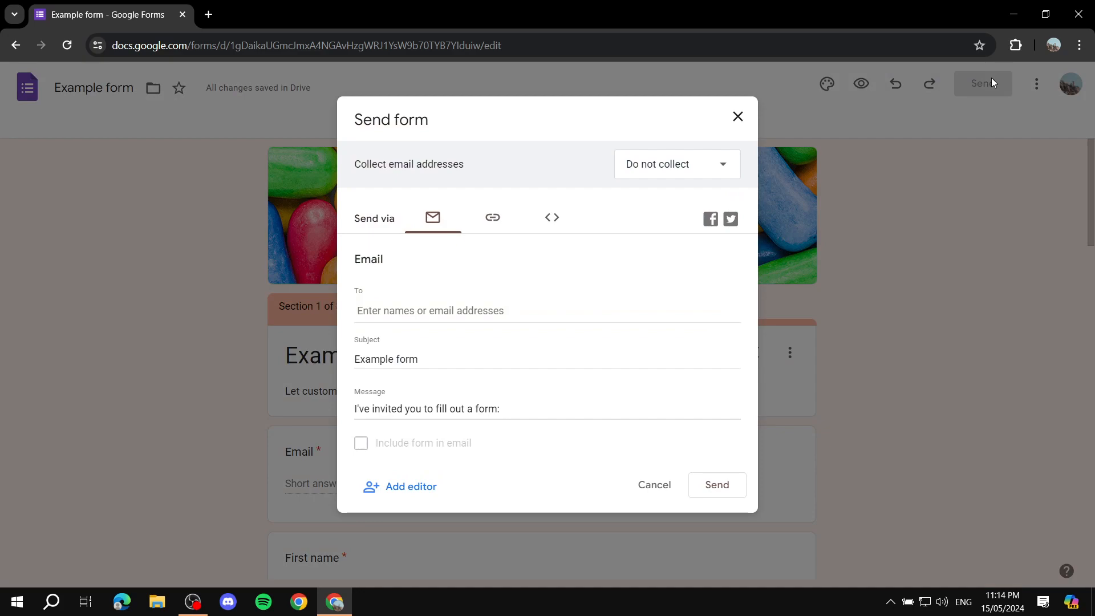
pyautogui.click(489, 219)
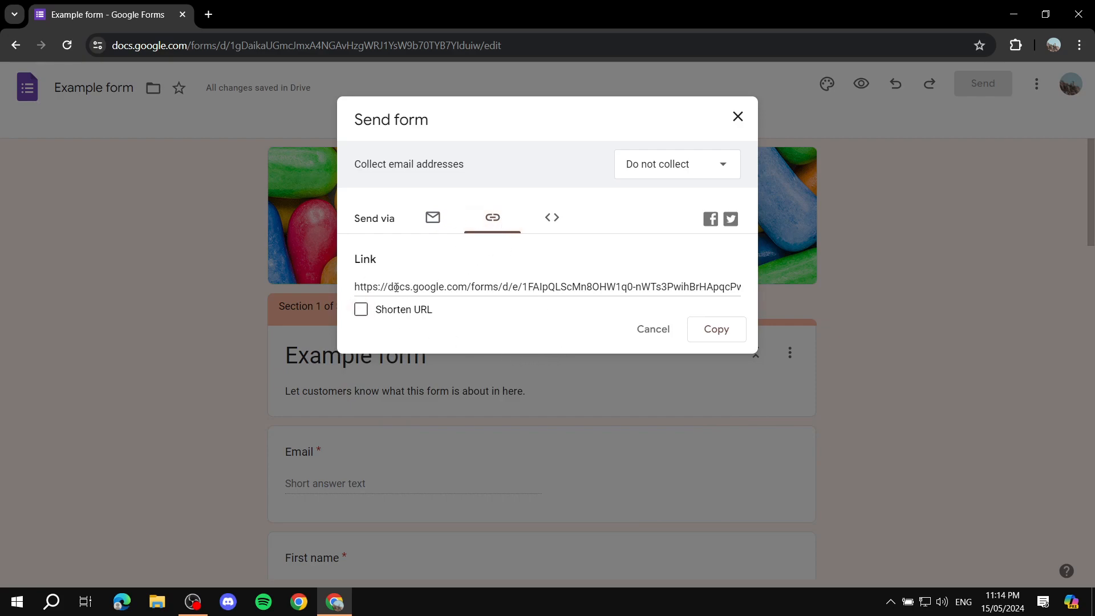
pyautogui.click(554, 218)
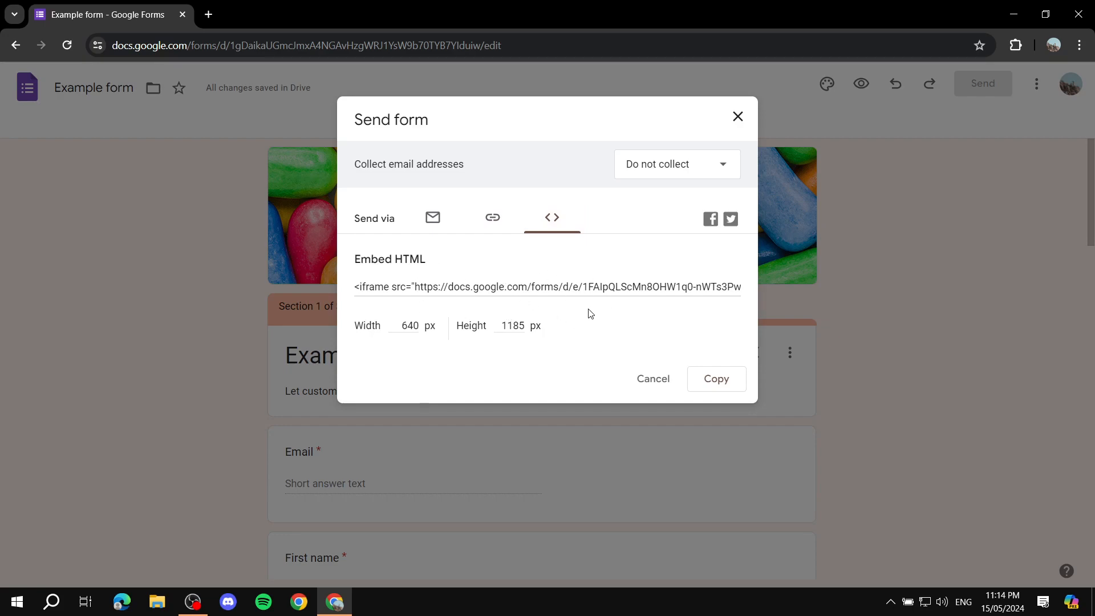
pyautogui.click(716, 378)
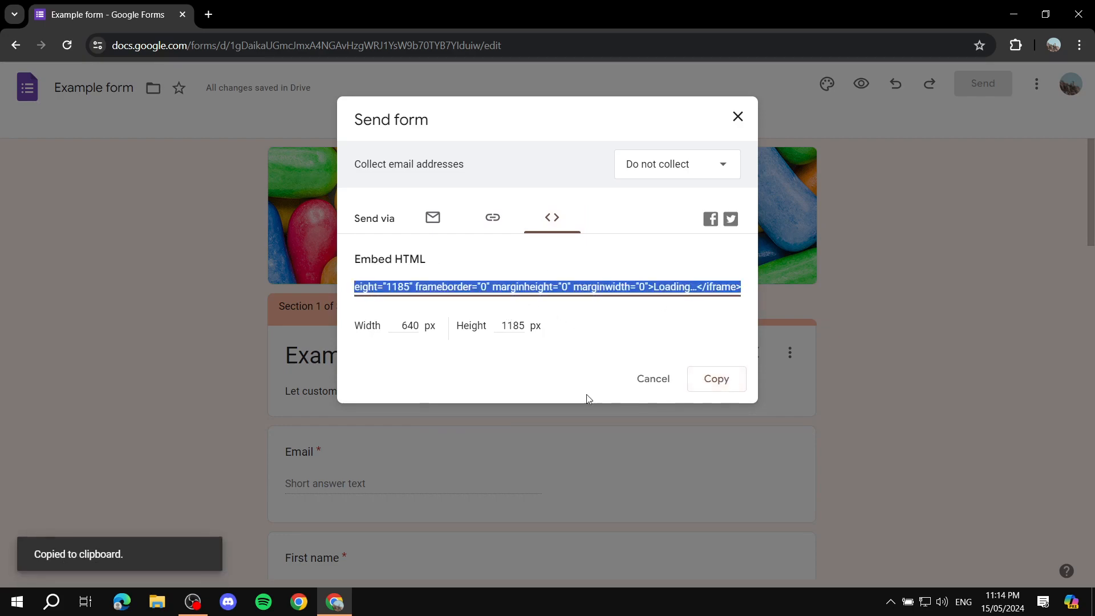
pyautogui.click(738, 116)
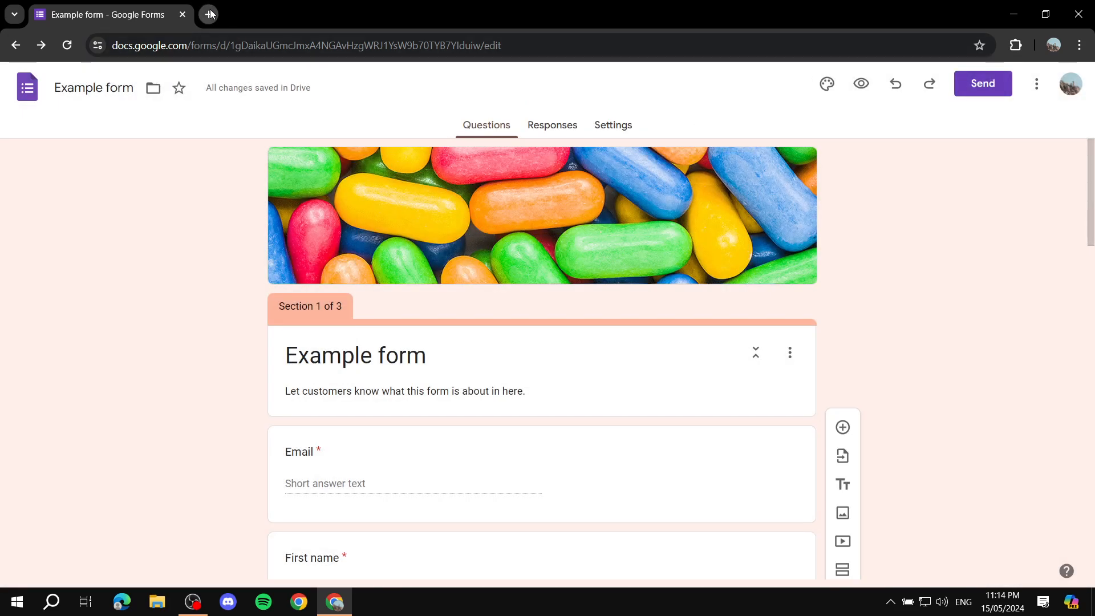
# Step: Switch to Google Sites in a new browser tab and create a blank site
pyautogui.click(208, 15)
pyautogui.write('sites')
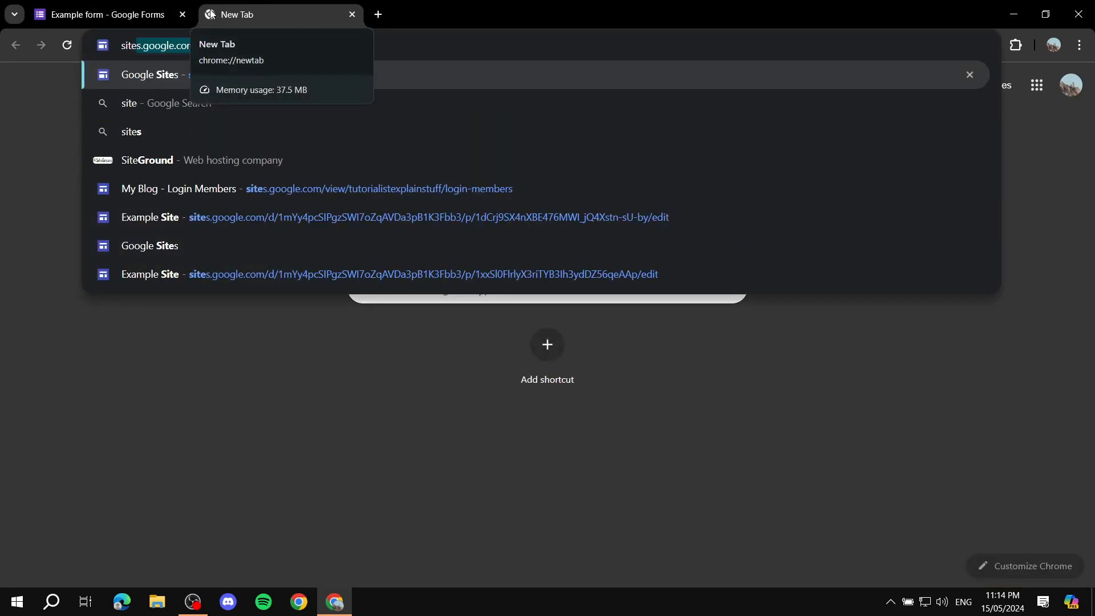
pyautogui.press('Return')
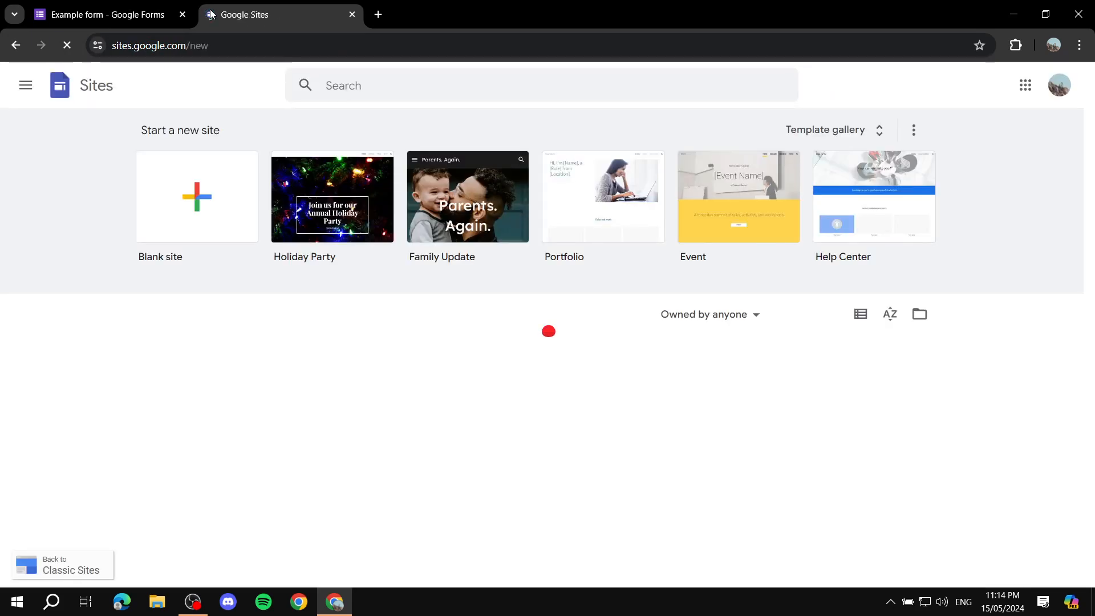
pyautogui.click(177, 210)
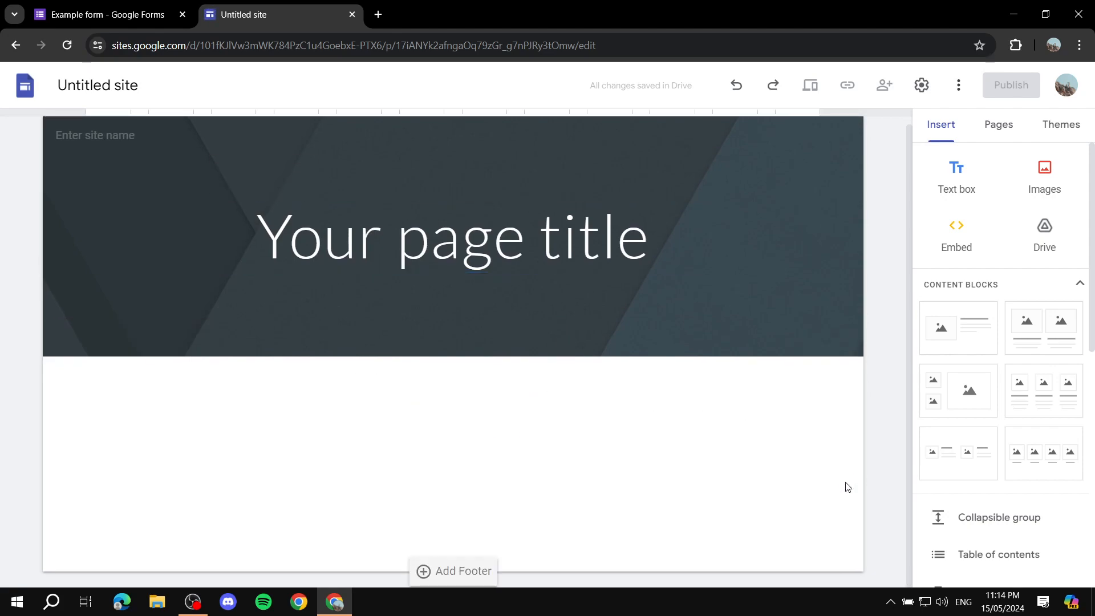
# Step: Embed the example form on the site page using the copied HTML embed code
pyautogui.click(975, 228)
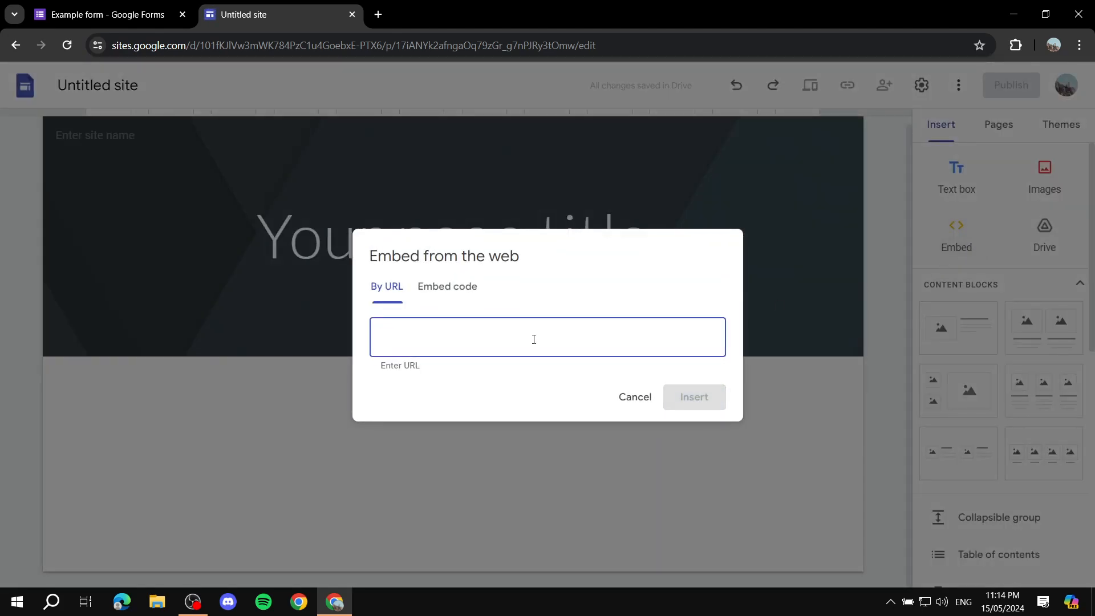
pyautogui.click(447, 286)
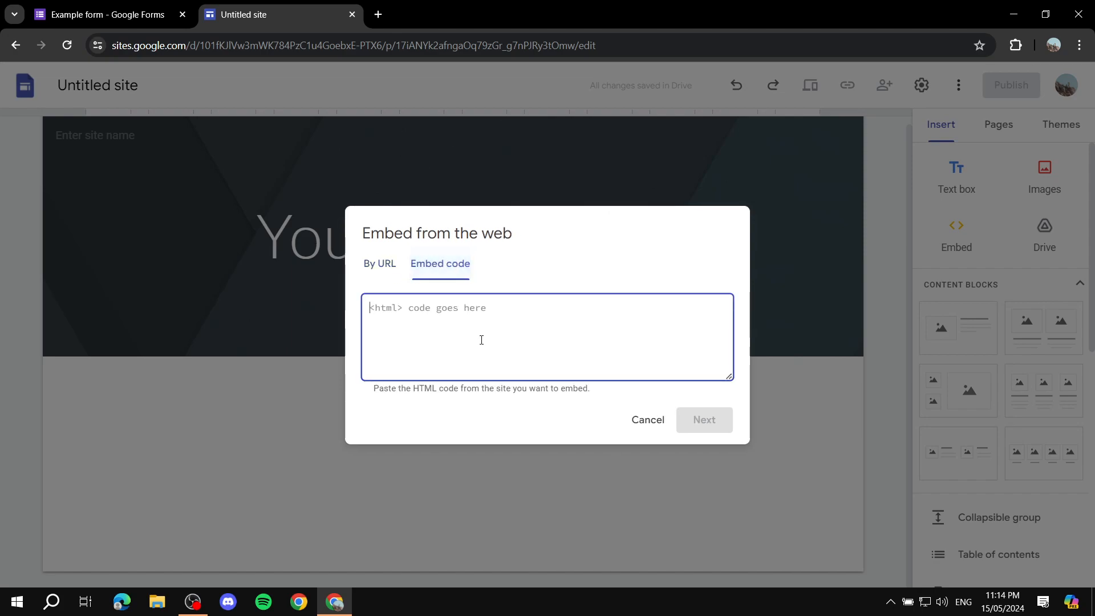
pyautogui.hotkey('ctrl', 'v')
pyautogui.click(717, 427)
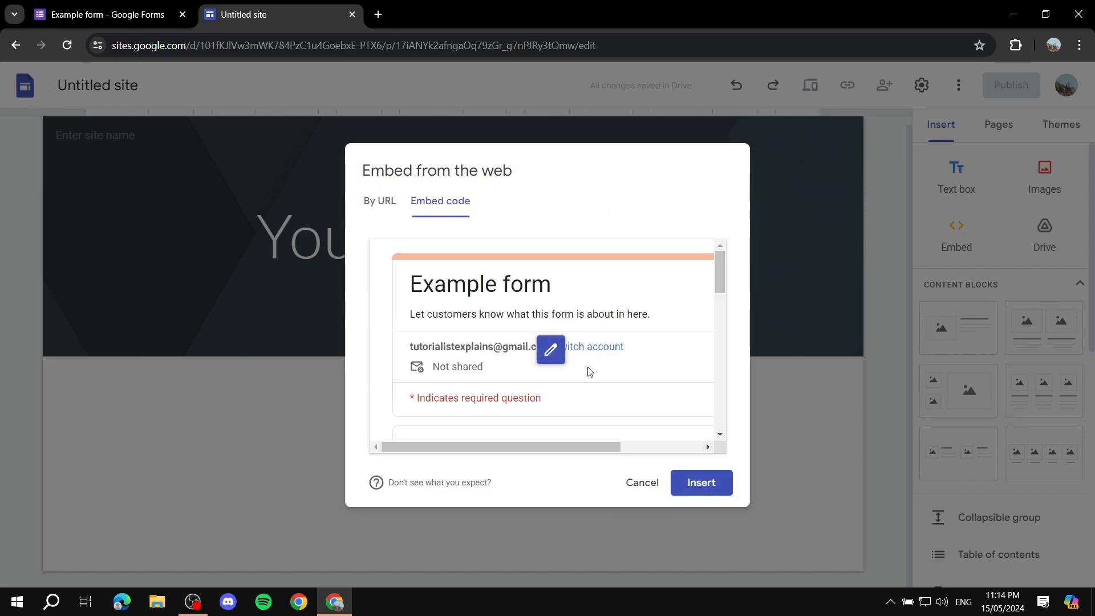
pyautogui.click(691, 483)
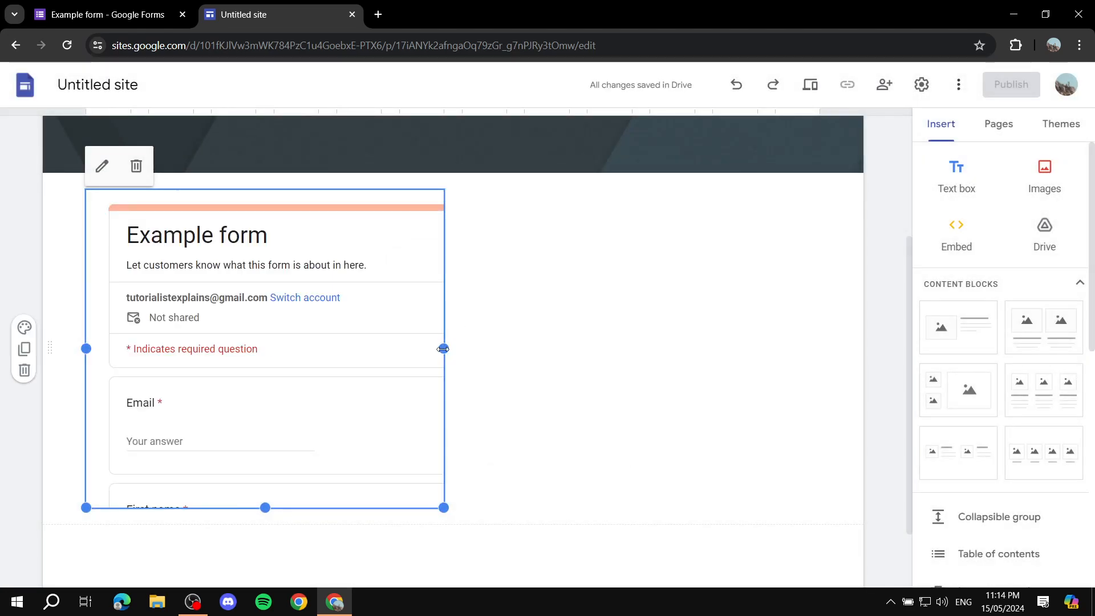
# Step: Widen the embedded form to the full content width of the page and extend its height to show more questions
pyautogui.moveTo(443, 349); pyautogui.dragTo(820, 356)
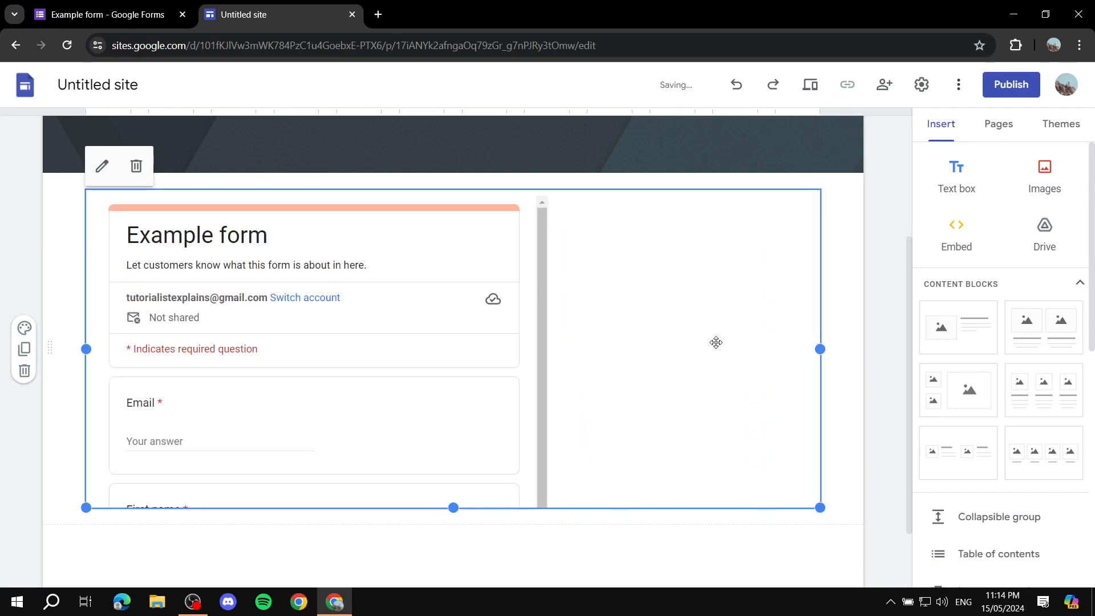
pyautogui.scroll(-2, 718, 345)
pyautogui.scroll(2, 471, 383)
pyautogui.scroll(-1, 513, 399)
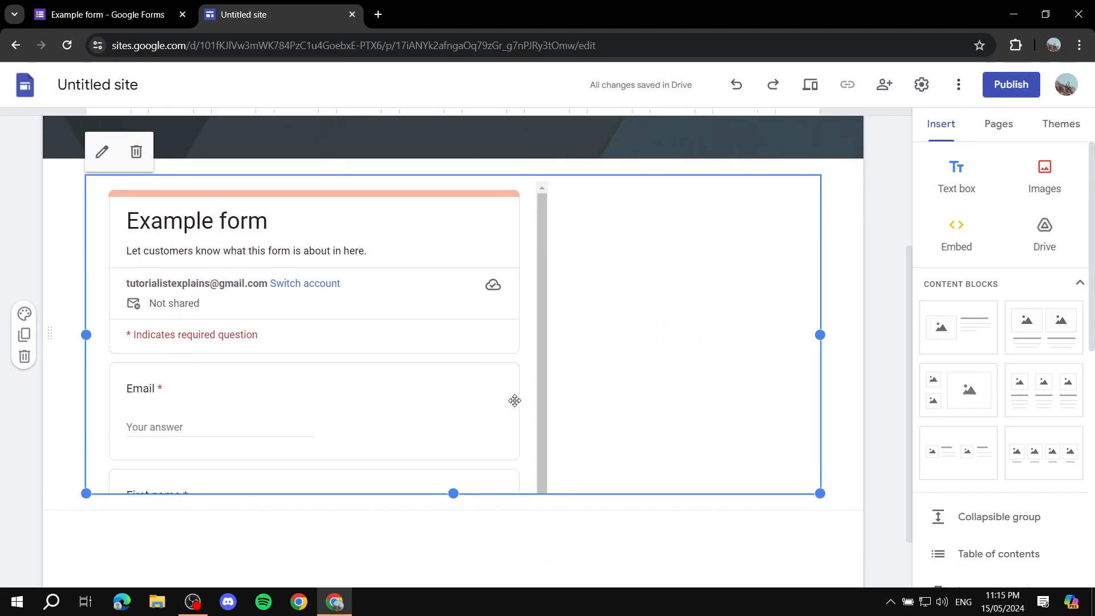
pyautogui.moveTo(454, 494); pyautogui.dragTo(456, 583)
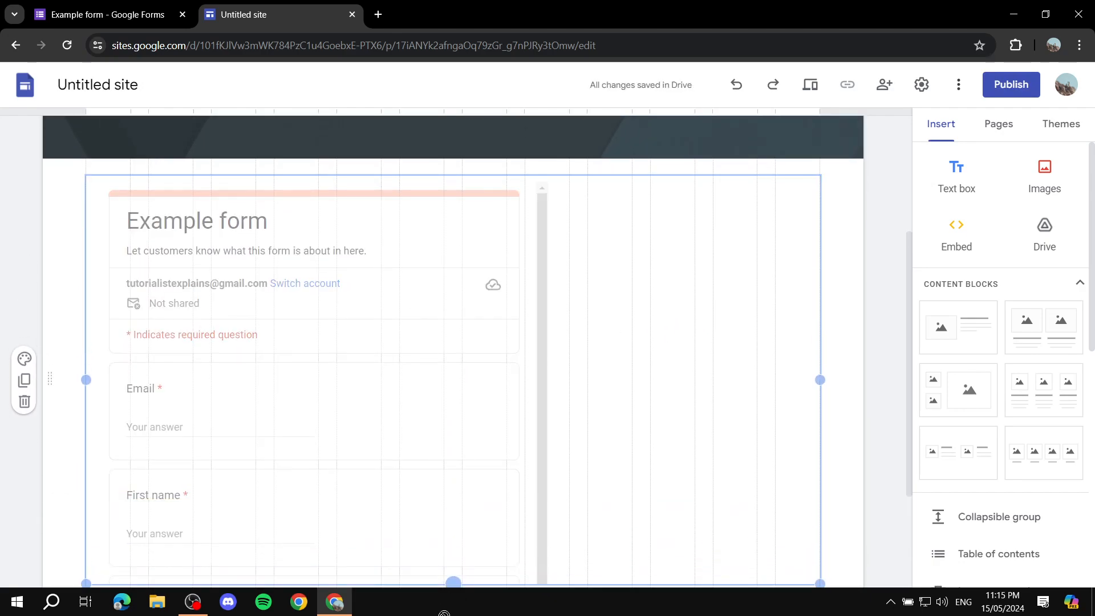
pyautogui.scroll(-3, 485, 399)
pyautogui.moveTo(453, 423); pyautogui.dragTo(450, 521)
pyautogui.scroll(5, 622, 250)
pyautogui.scroll(-5, 570, 296)
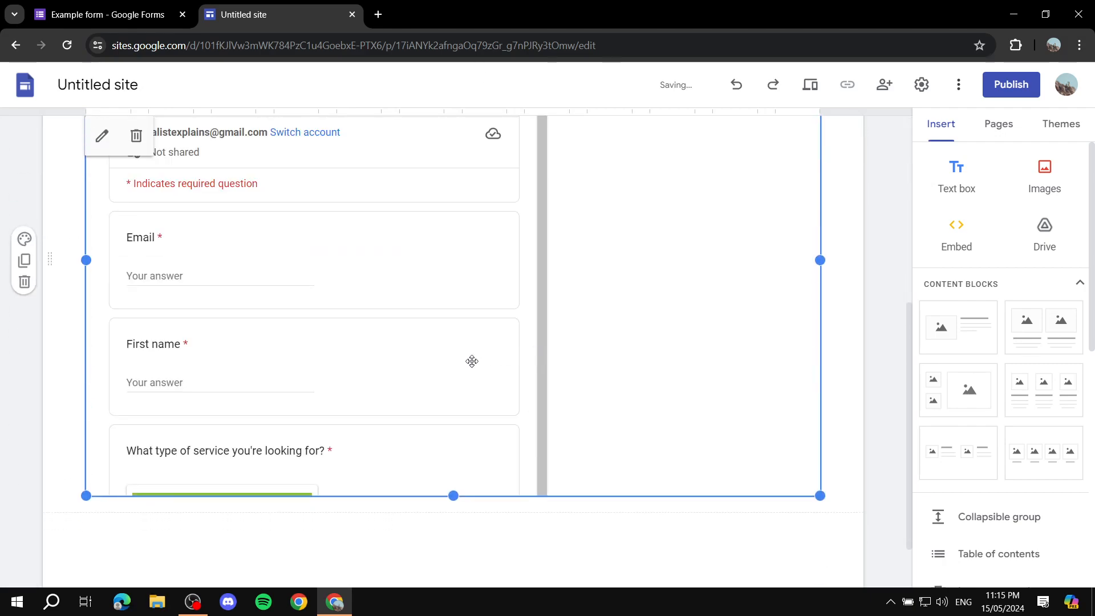
pyautogui.scroll(2, 350, 350)
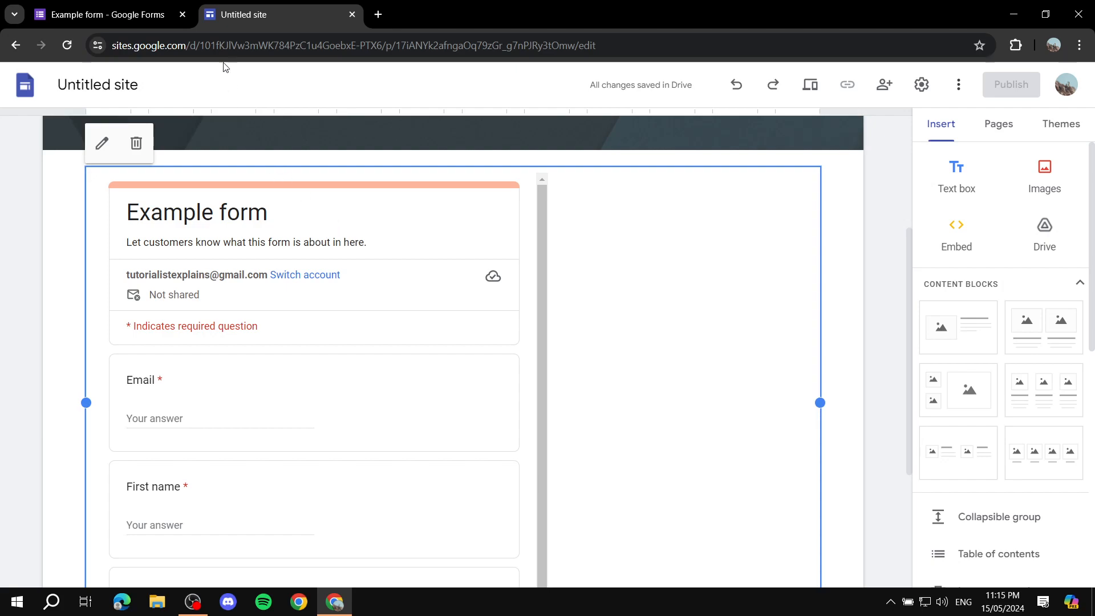
# Step: Switch back to the example form in Google Forms and review its questions, settings and responses pages
pyautogui.click(109, 15)
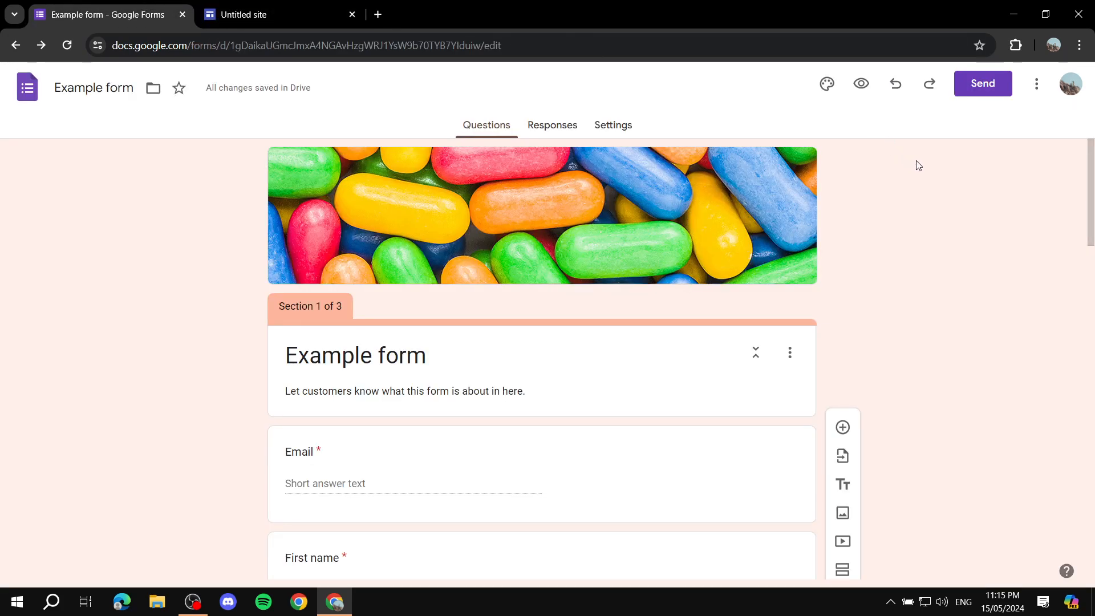
pyautogui.scroll(-2, 931, 179)
pyautogui.scroll(2, 912, 222)
pyautogui.click(636, 131)
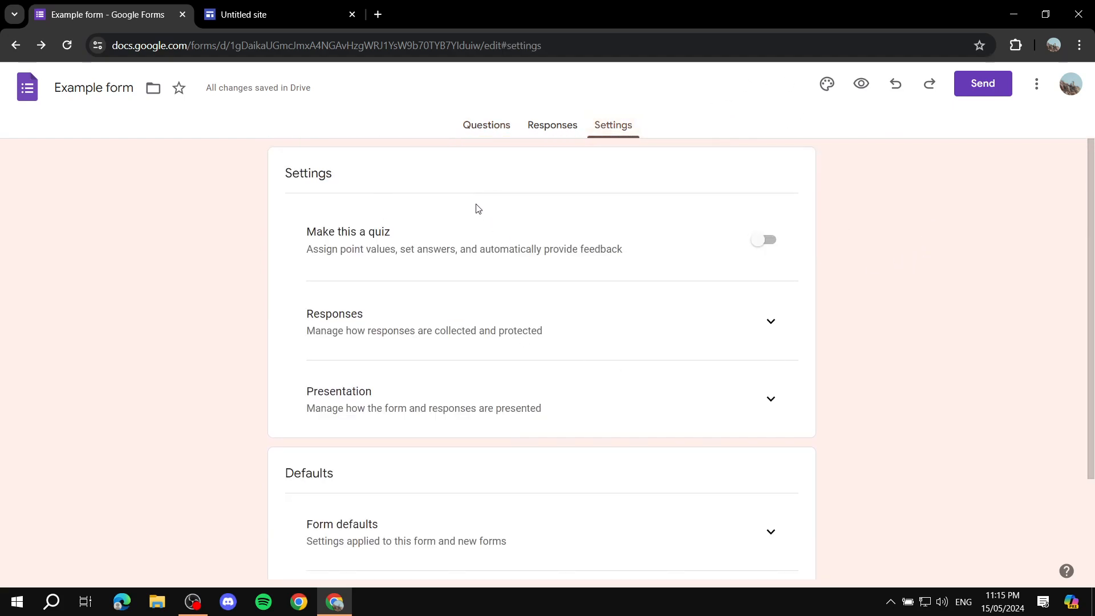
pyautogui.scroll(-2, 406, 254)
pyautogui.scroll(2, 422, 354)
pyautogui.click(549, 128)
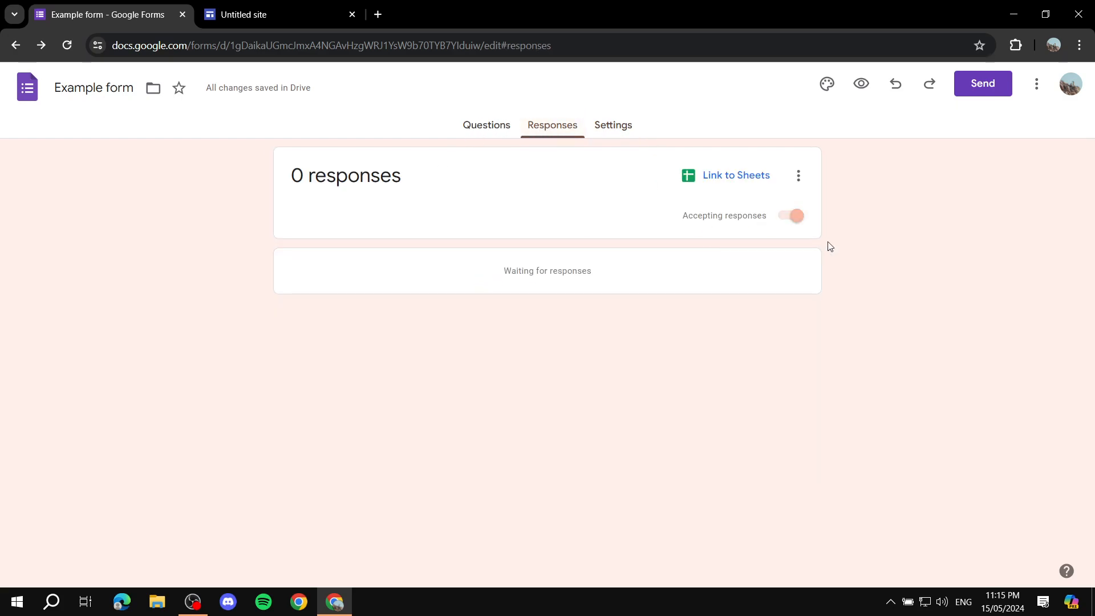
pyautogui.click(608, 125)
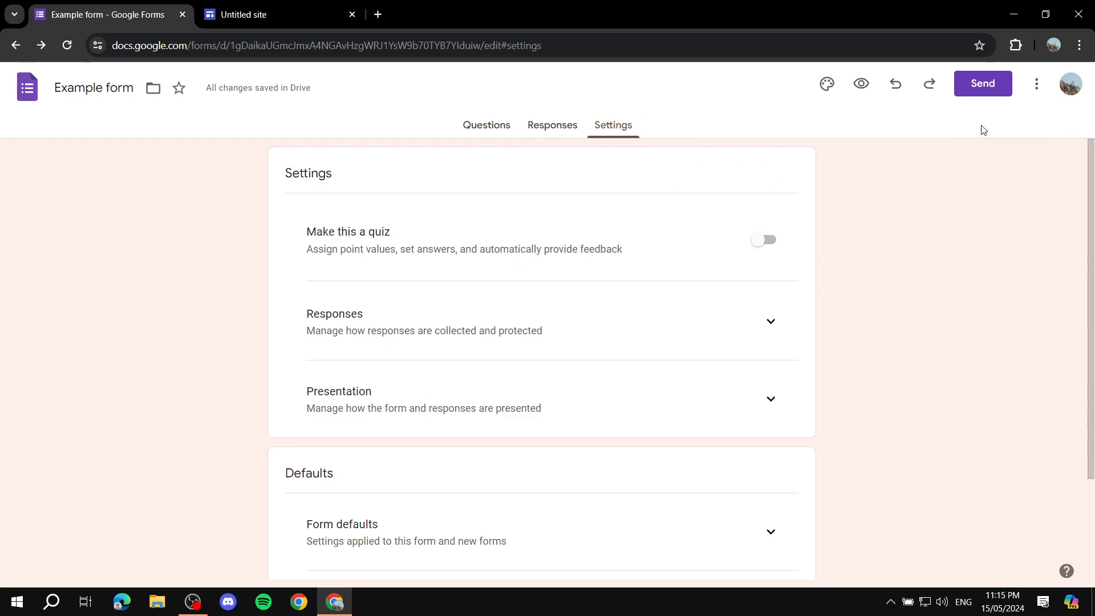
# Step: Open the add-ons browser from the form's additional options and return to the Google Forms home page
pyautogui.click(1033, 91)
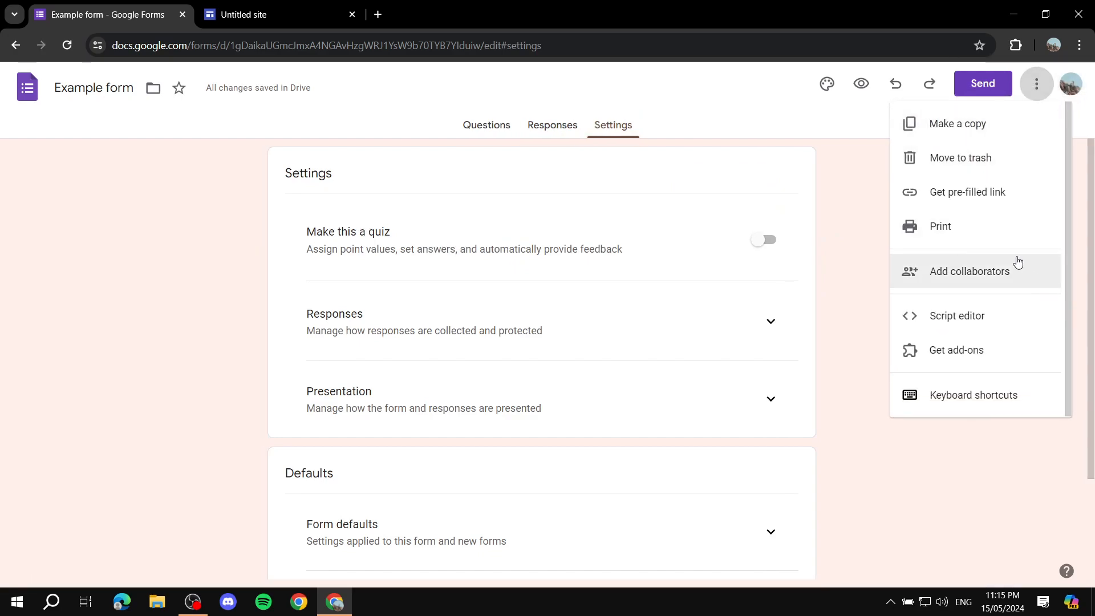
pyautogui.click(964, 350)
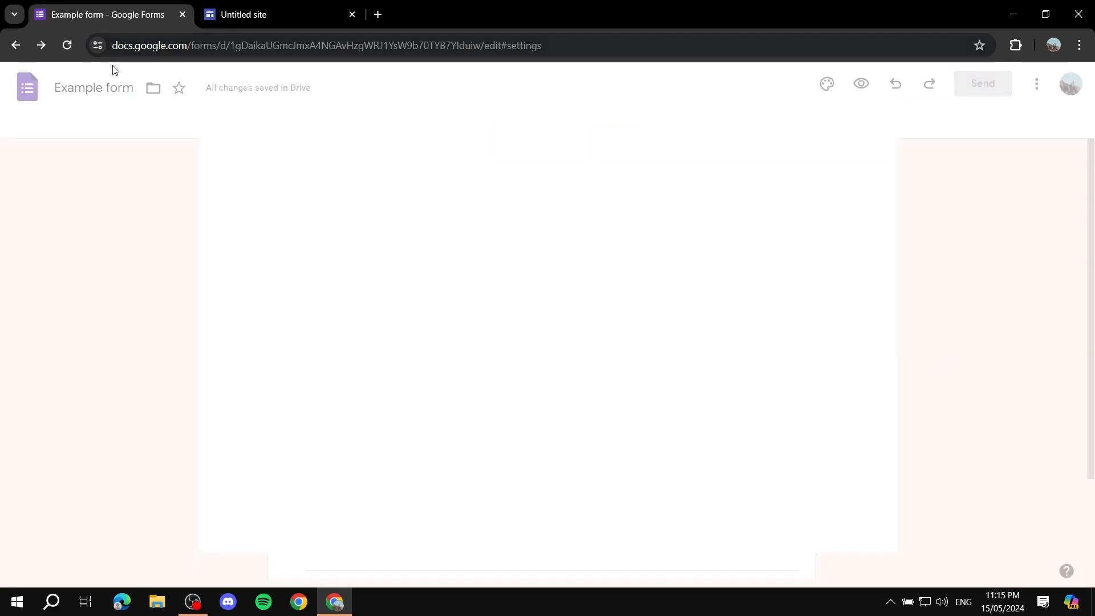
pyautogui.click(16, 48)
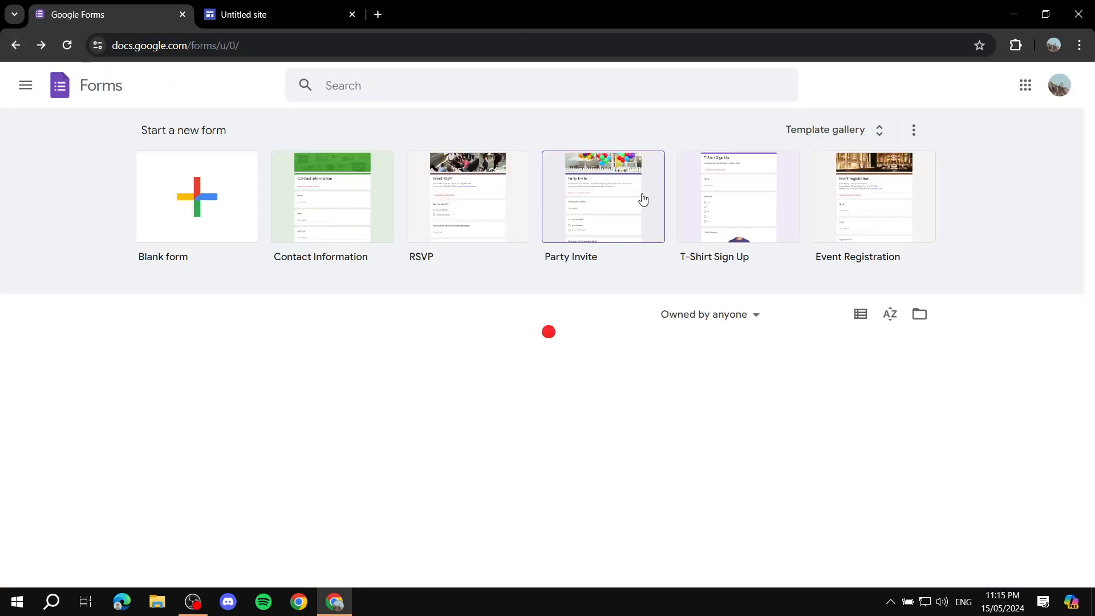